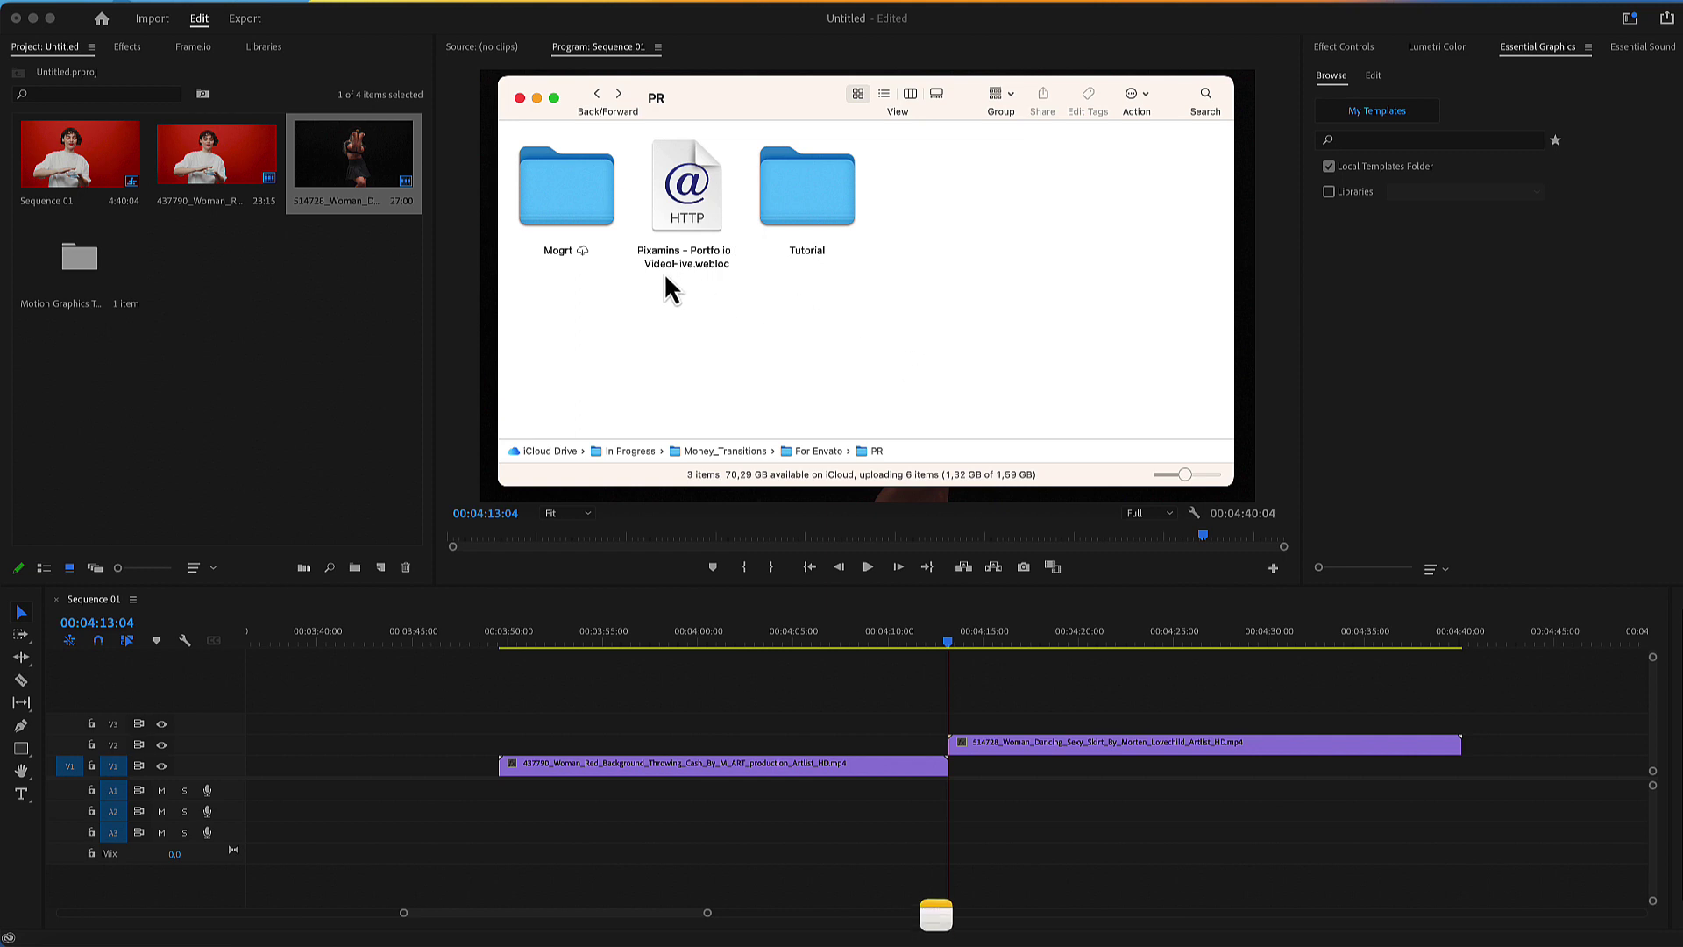
Open the Mogrt folder and look over the L_, P_ and S_Flying_Money folders.
double_click(544, 212)
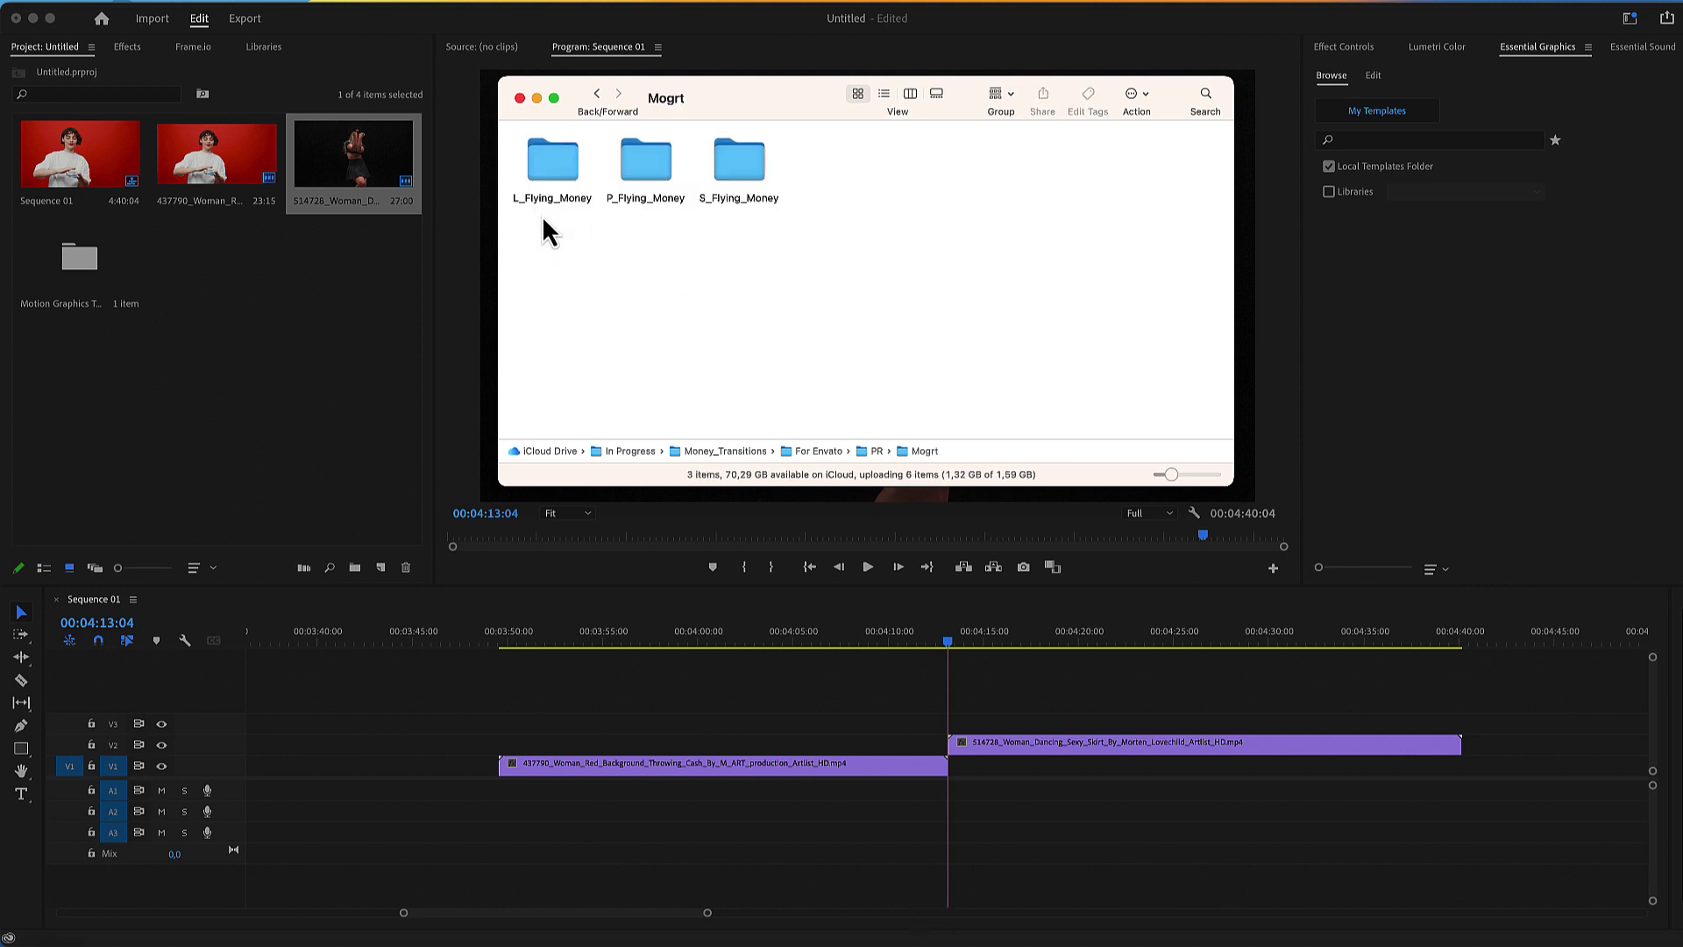
drag(544, 221, 808, 184)
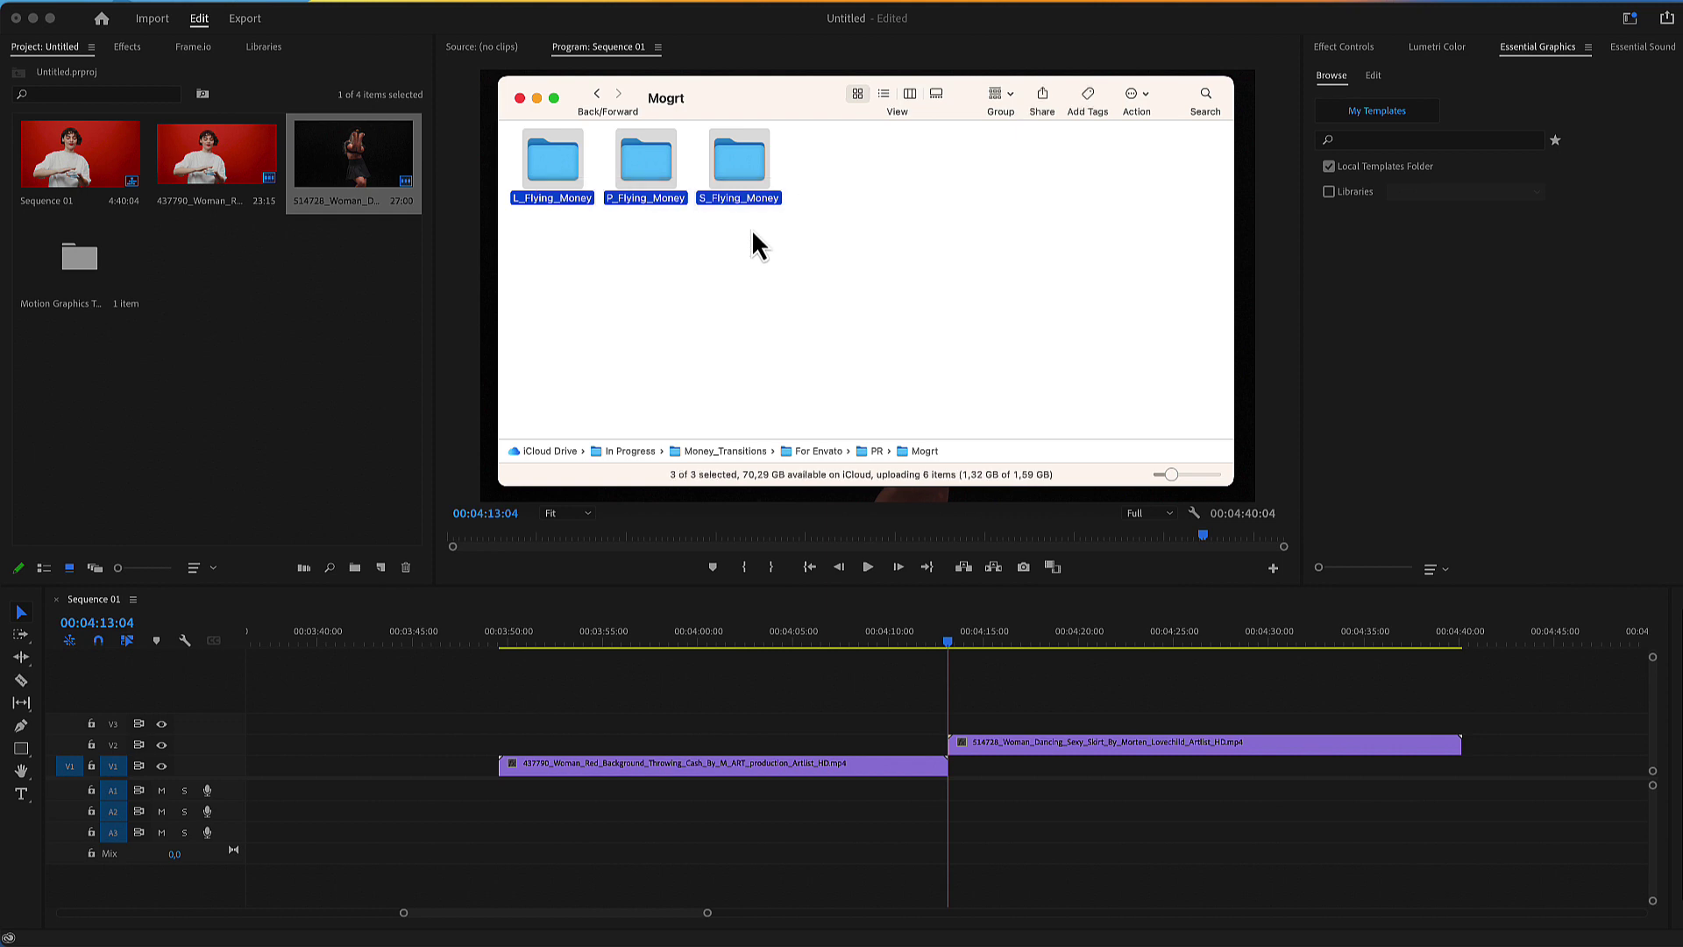
click(582, 221)
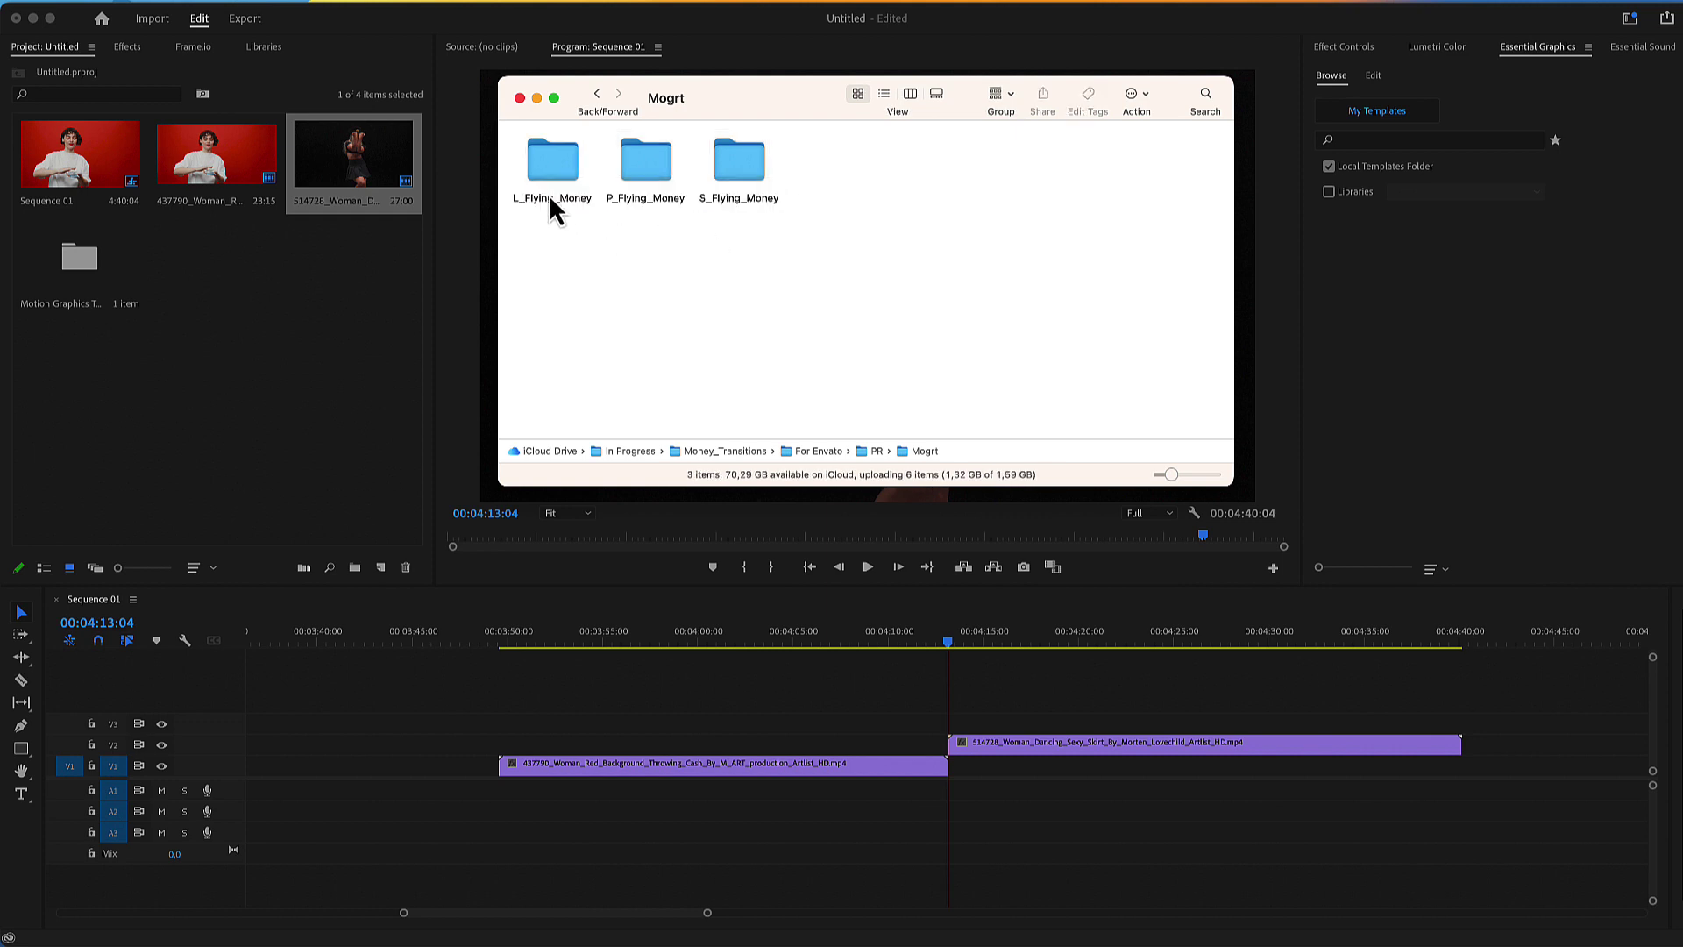
click(522, 206)
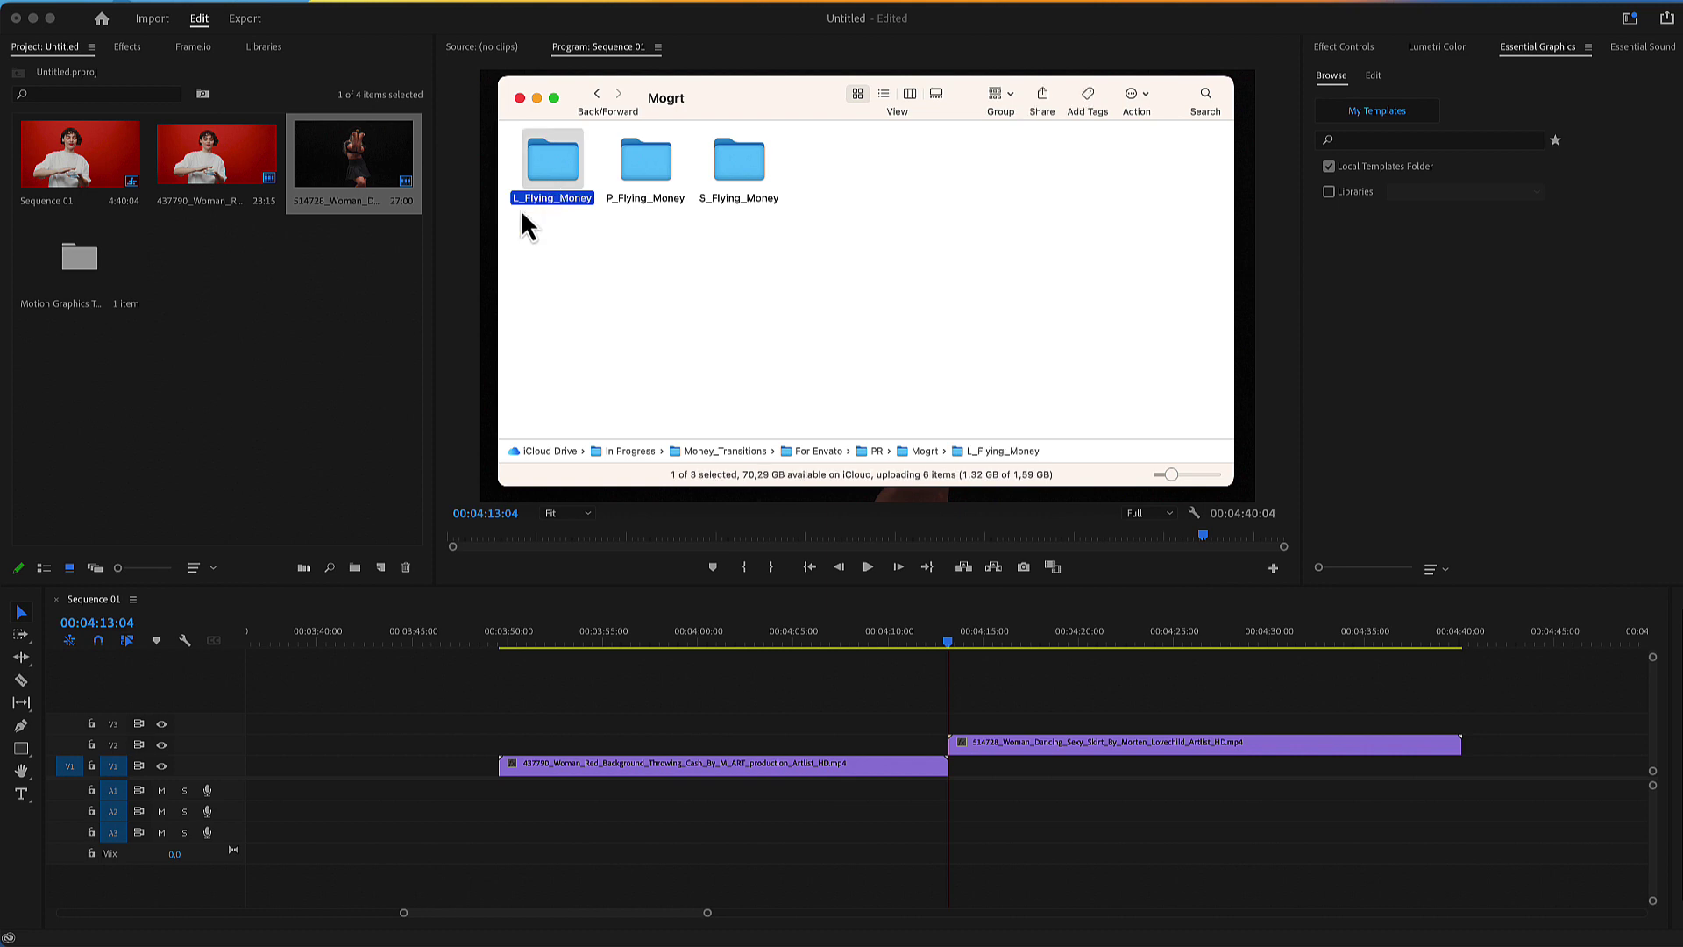
click(643, 174)
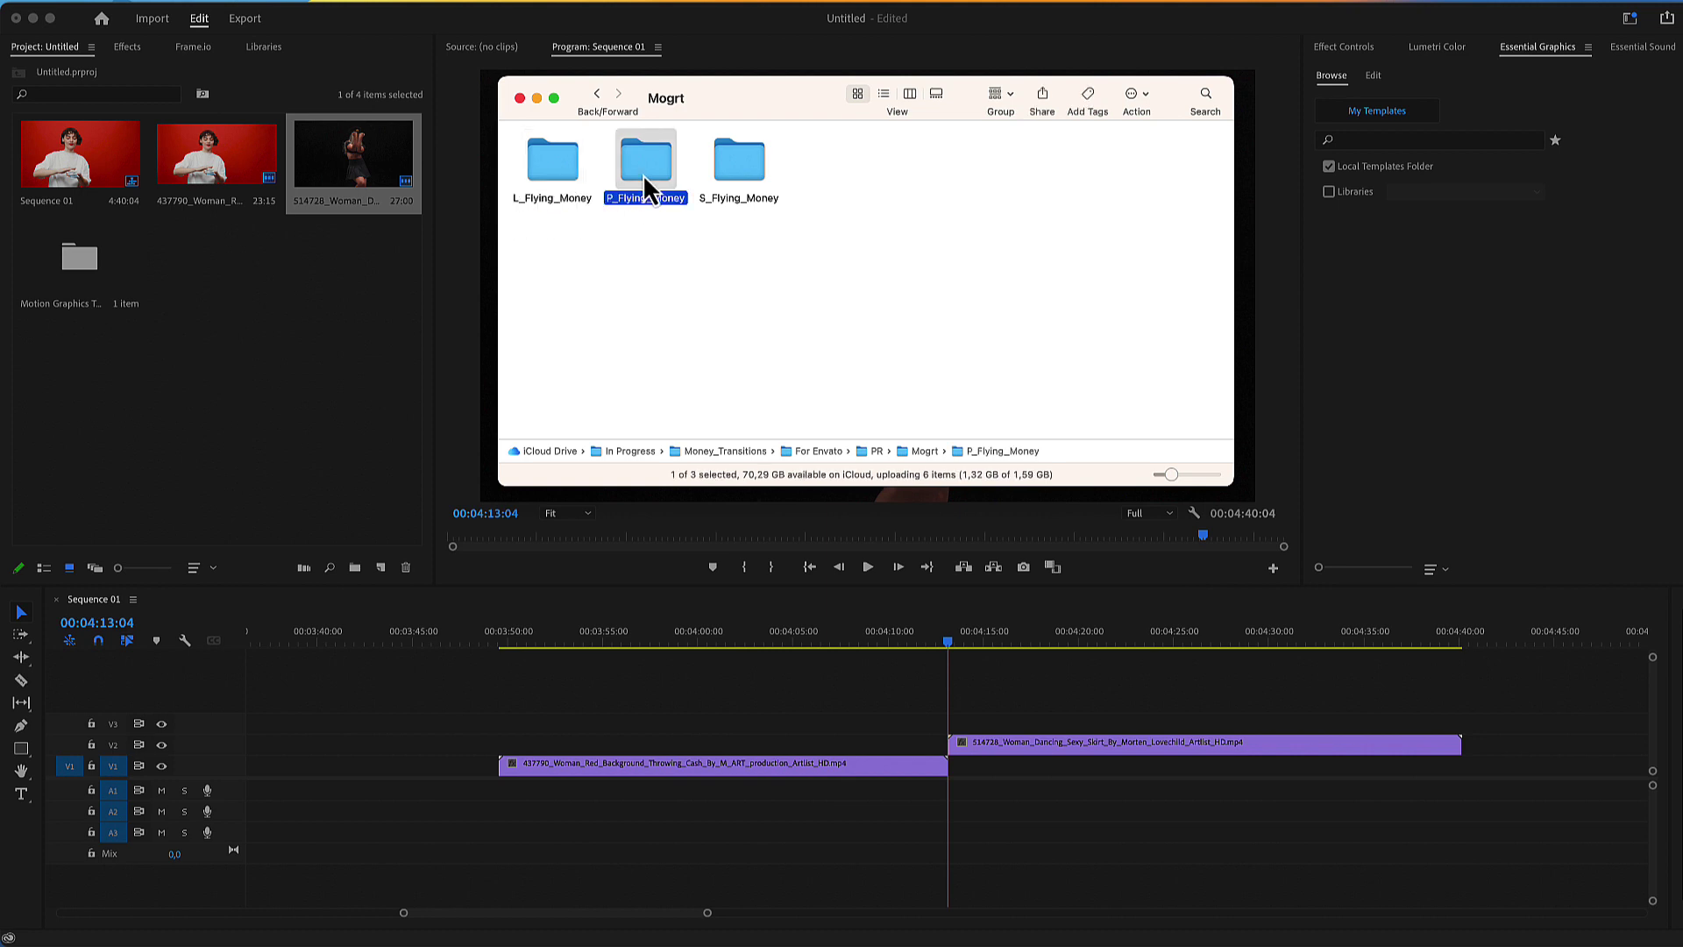
click(731, 170)
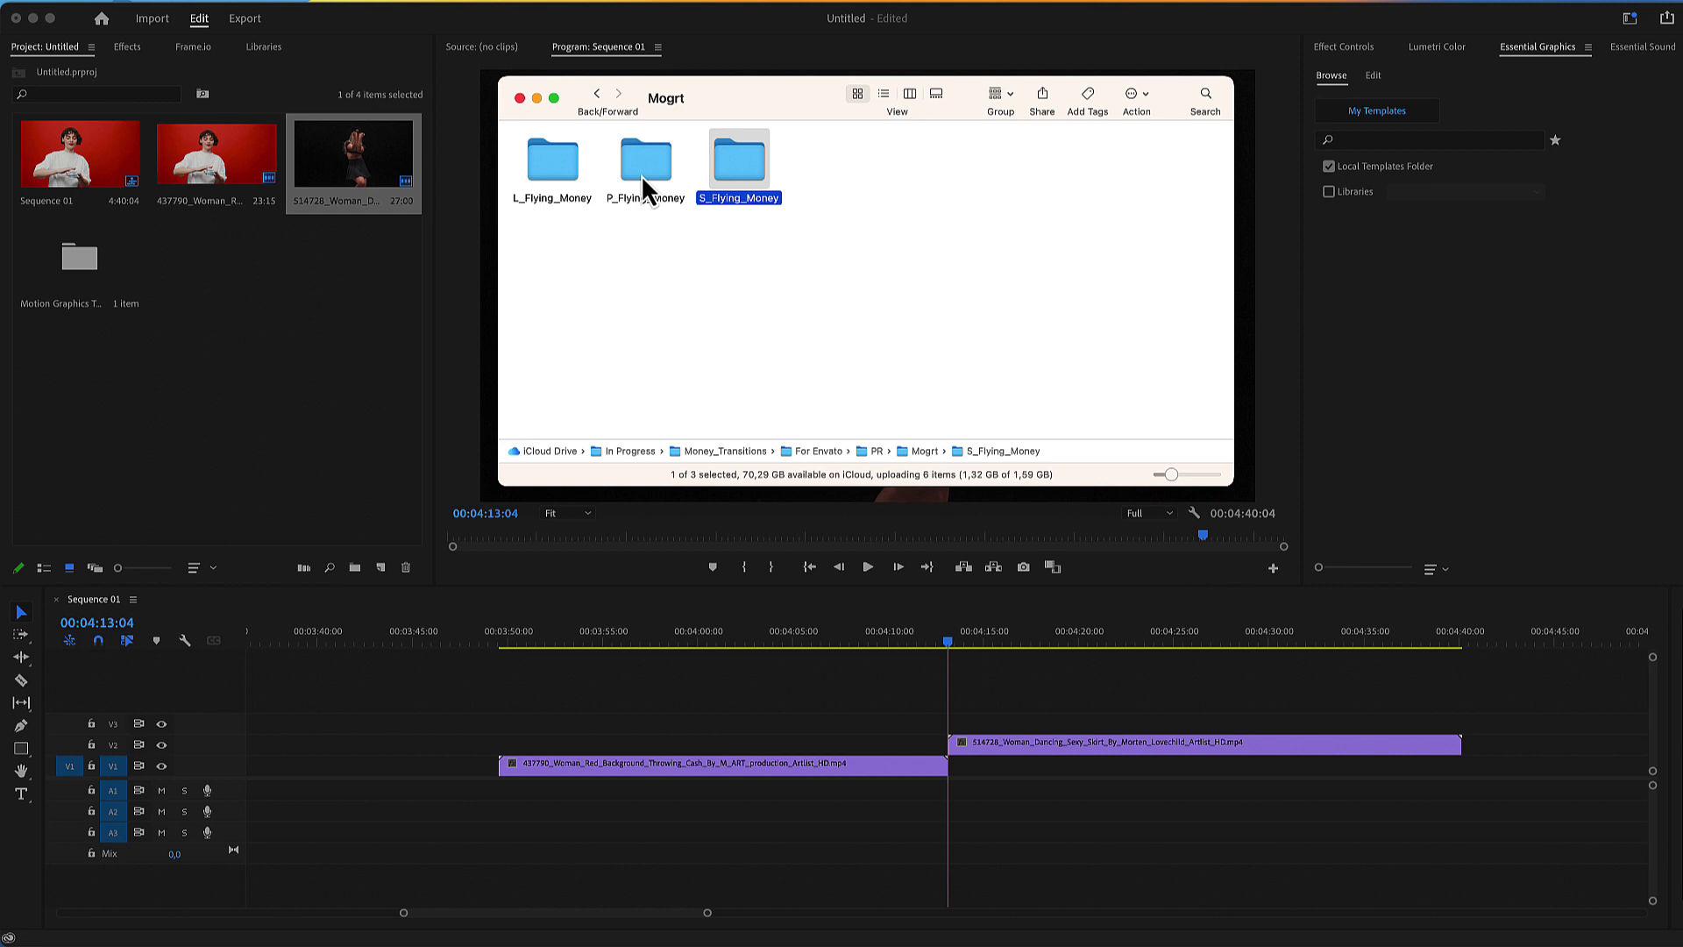
Open the L_Flying_Money folder and pick up L_Flying_Money_01.mogrt.
click(538, 167)
double_click(538, 166)
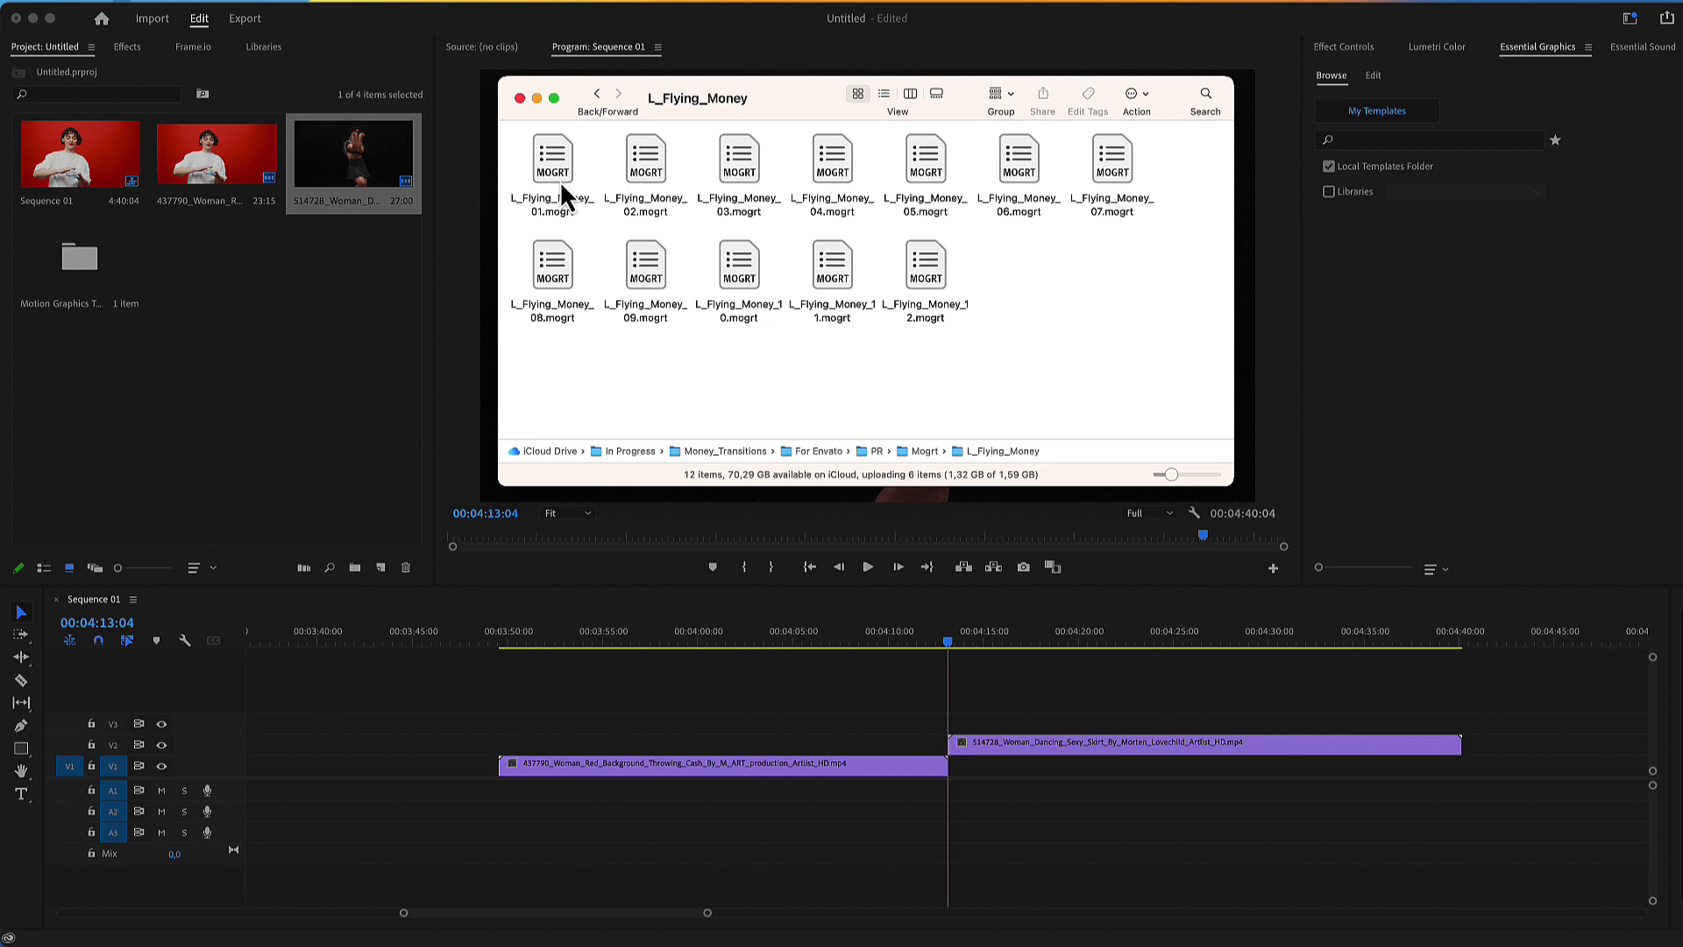
click(559, 175)
Install L_Flying_Money_01.mogrt into Essential Graphics and place it on V3 over the cut.
drag(540, 174, 1419, 298)
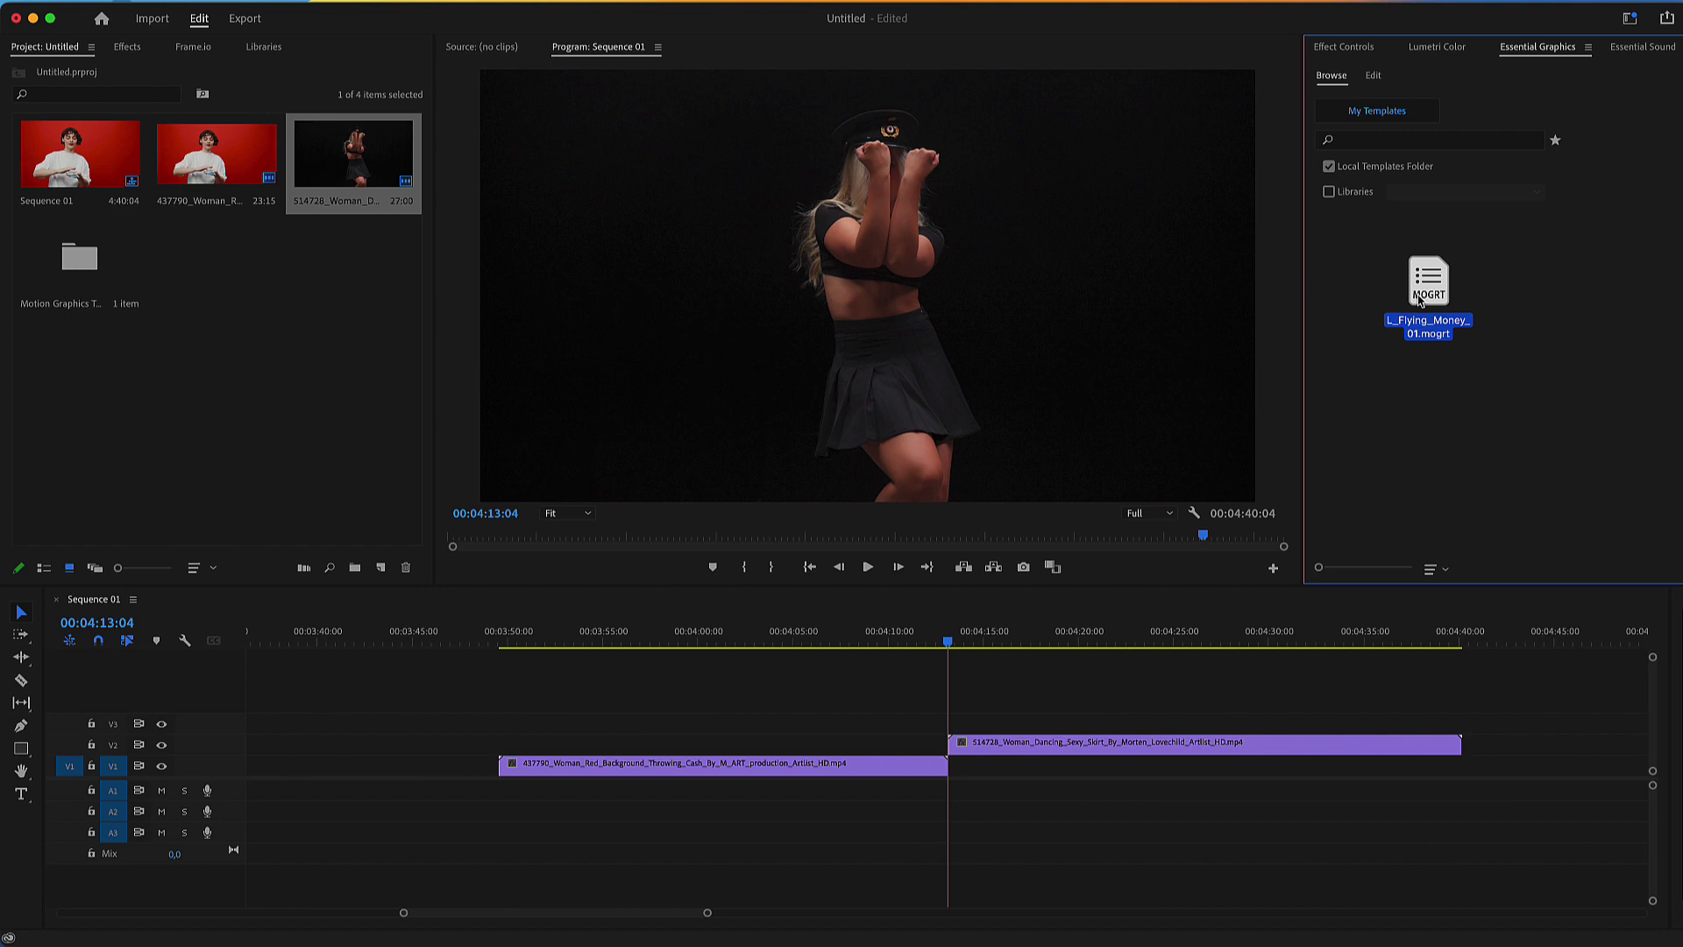
drag(1419, 298, 1420, 298)
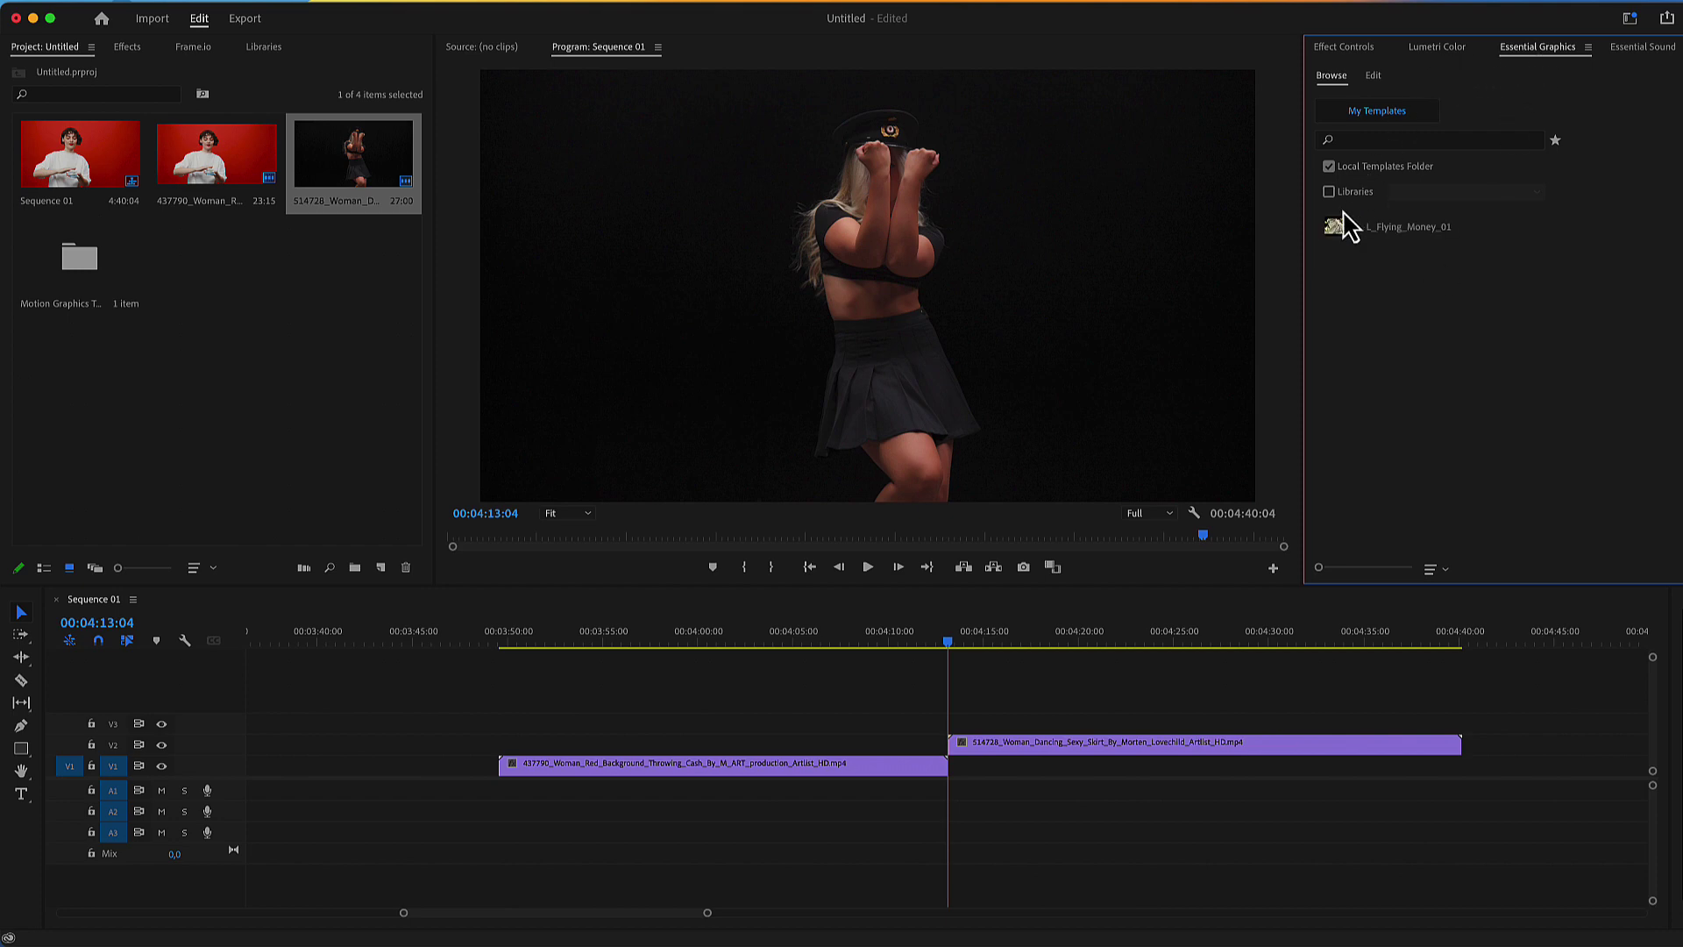
drag(1334, 230, 928, 729)
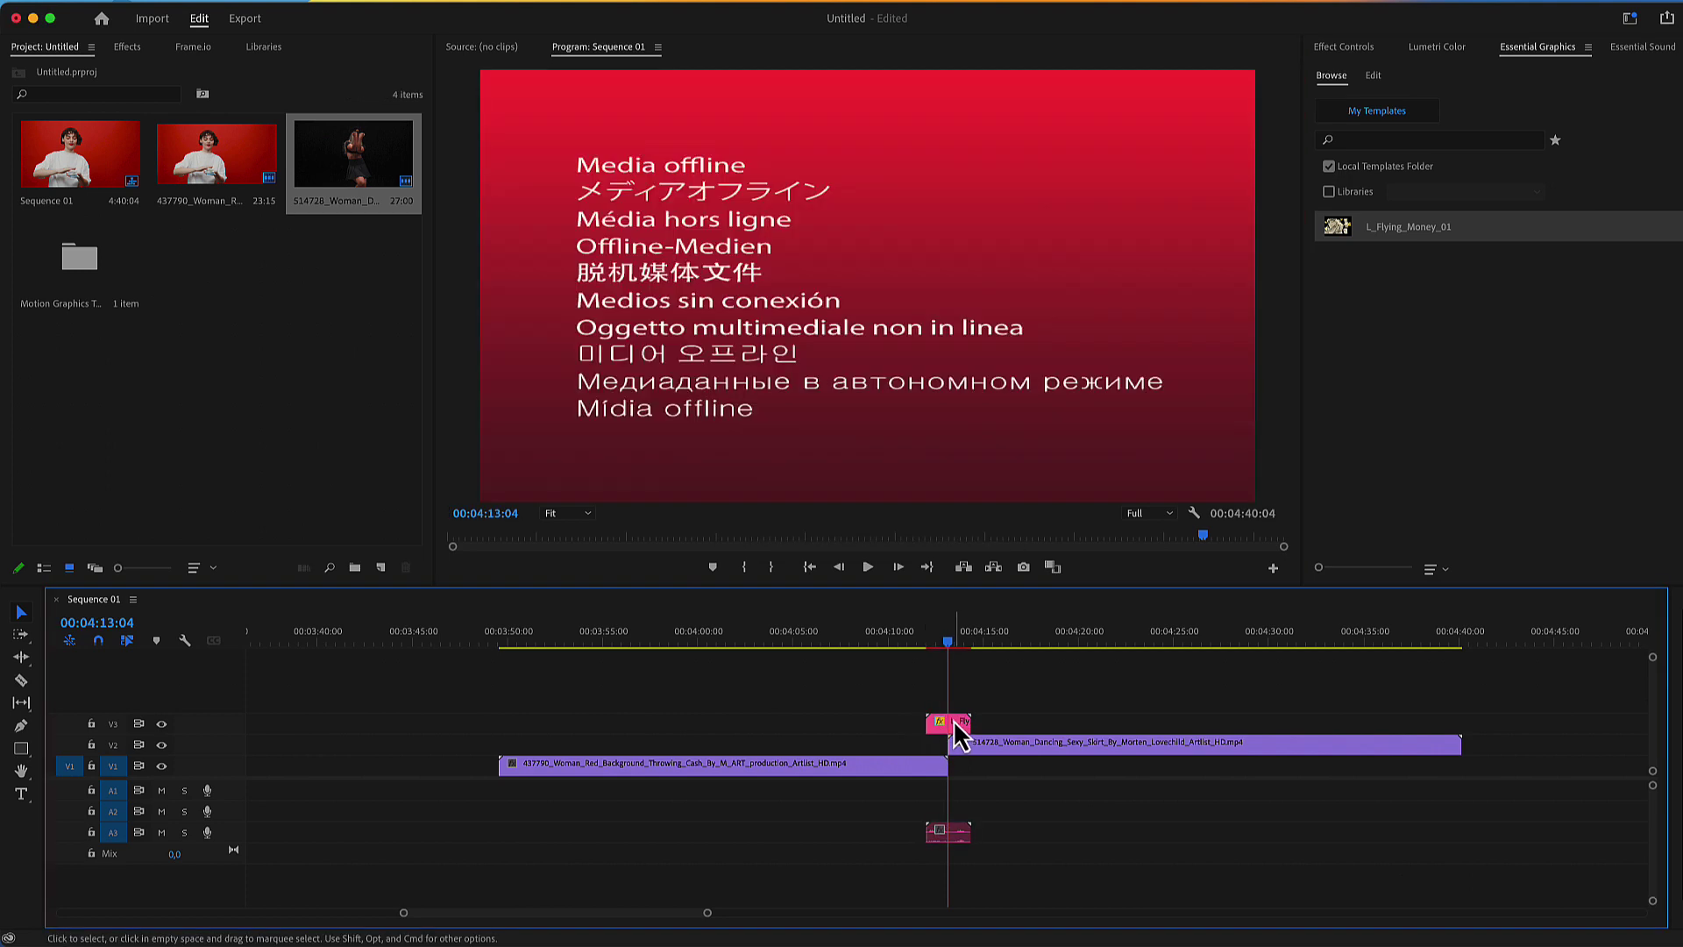
Mark In at 00:04:11:20 and Out at 00:04:14:20, then render previews for that range.
key(=)
key(=)
key(=)
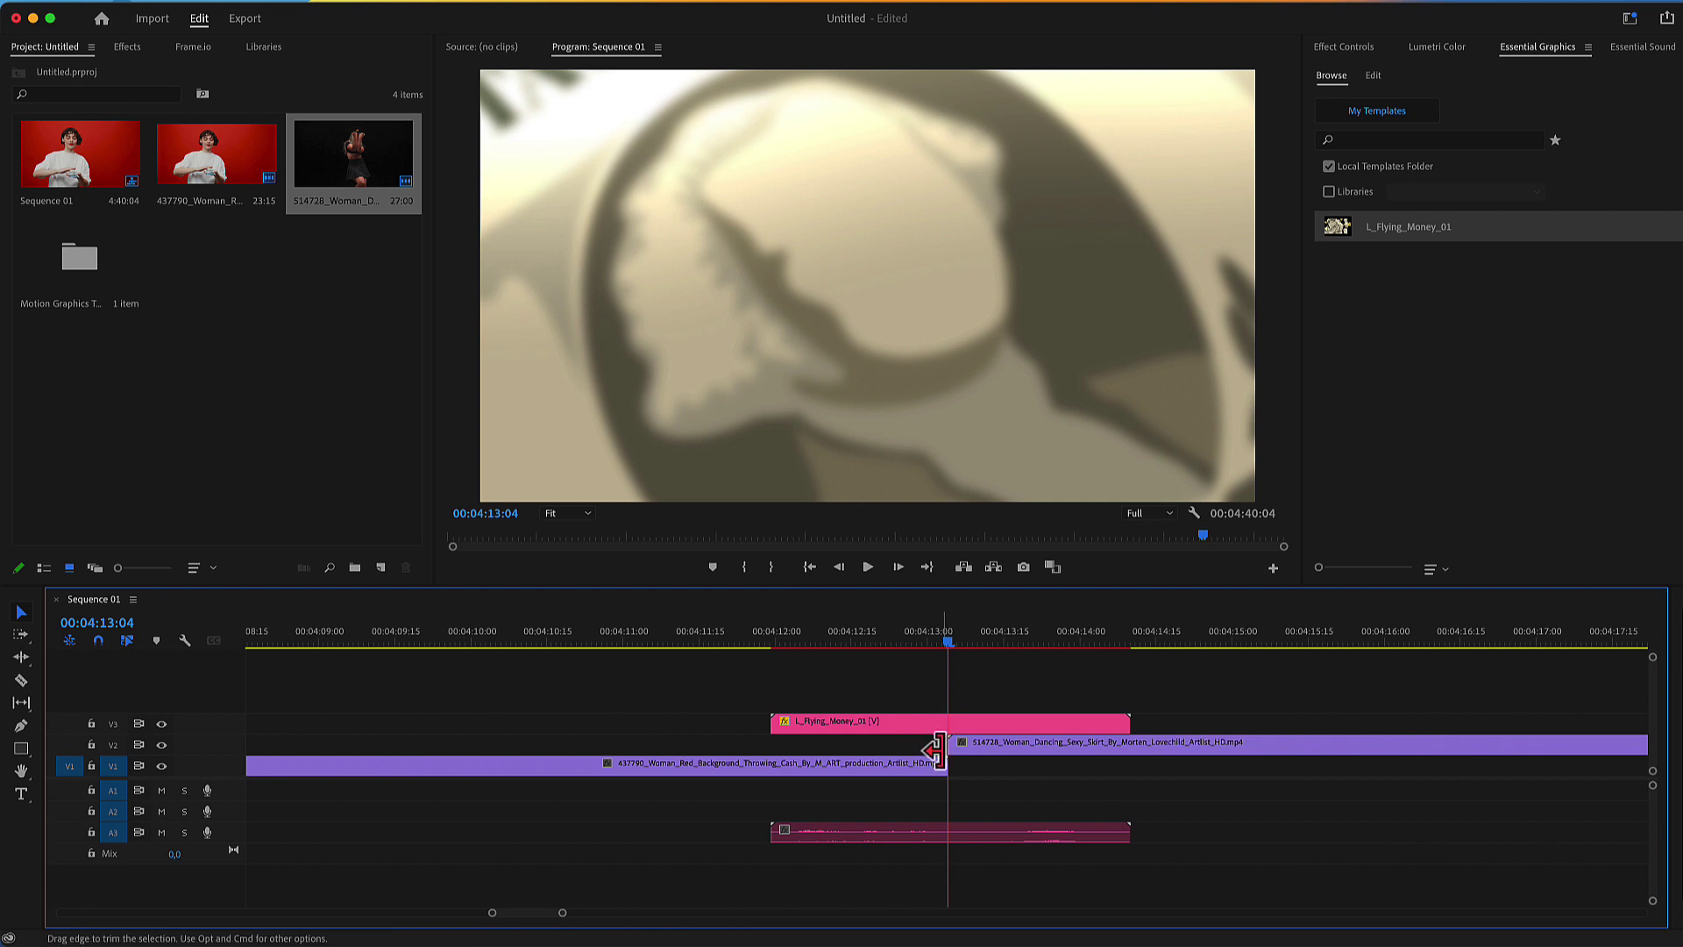
key(minus)
click(836, 644)
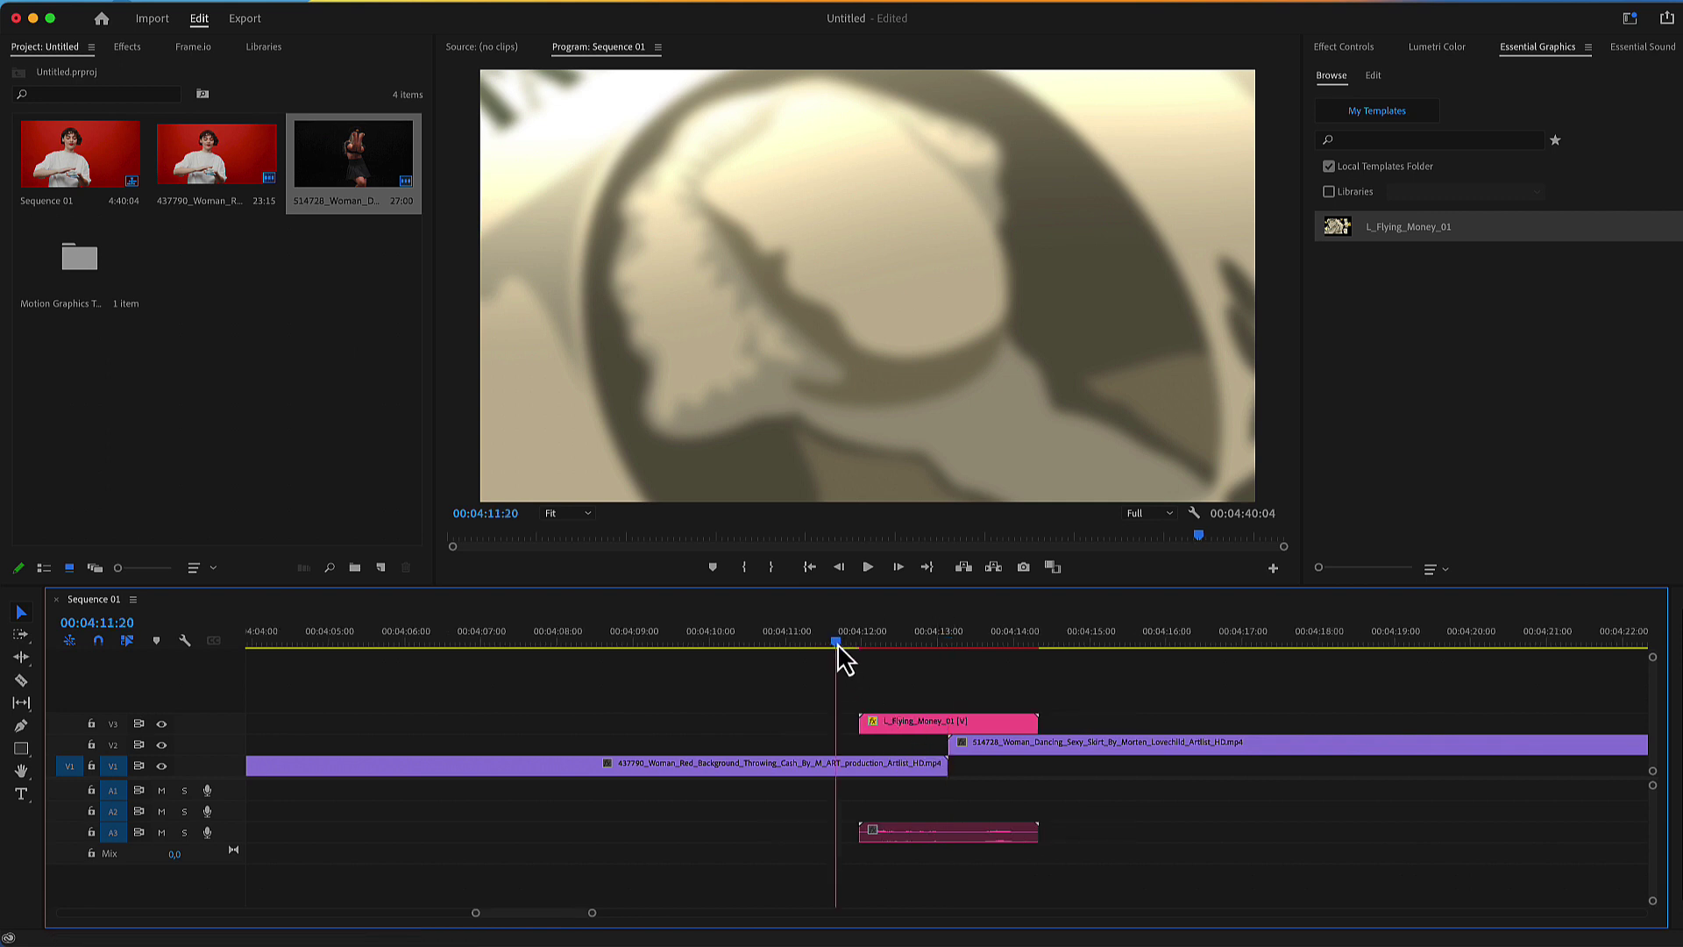
key(i)
click(1065, 642)
key(o)
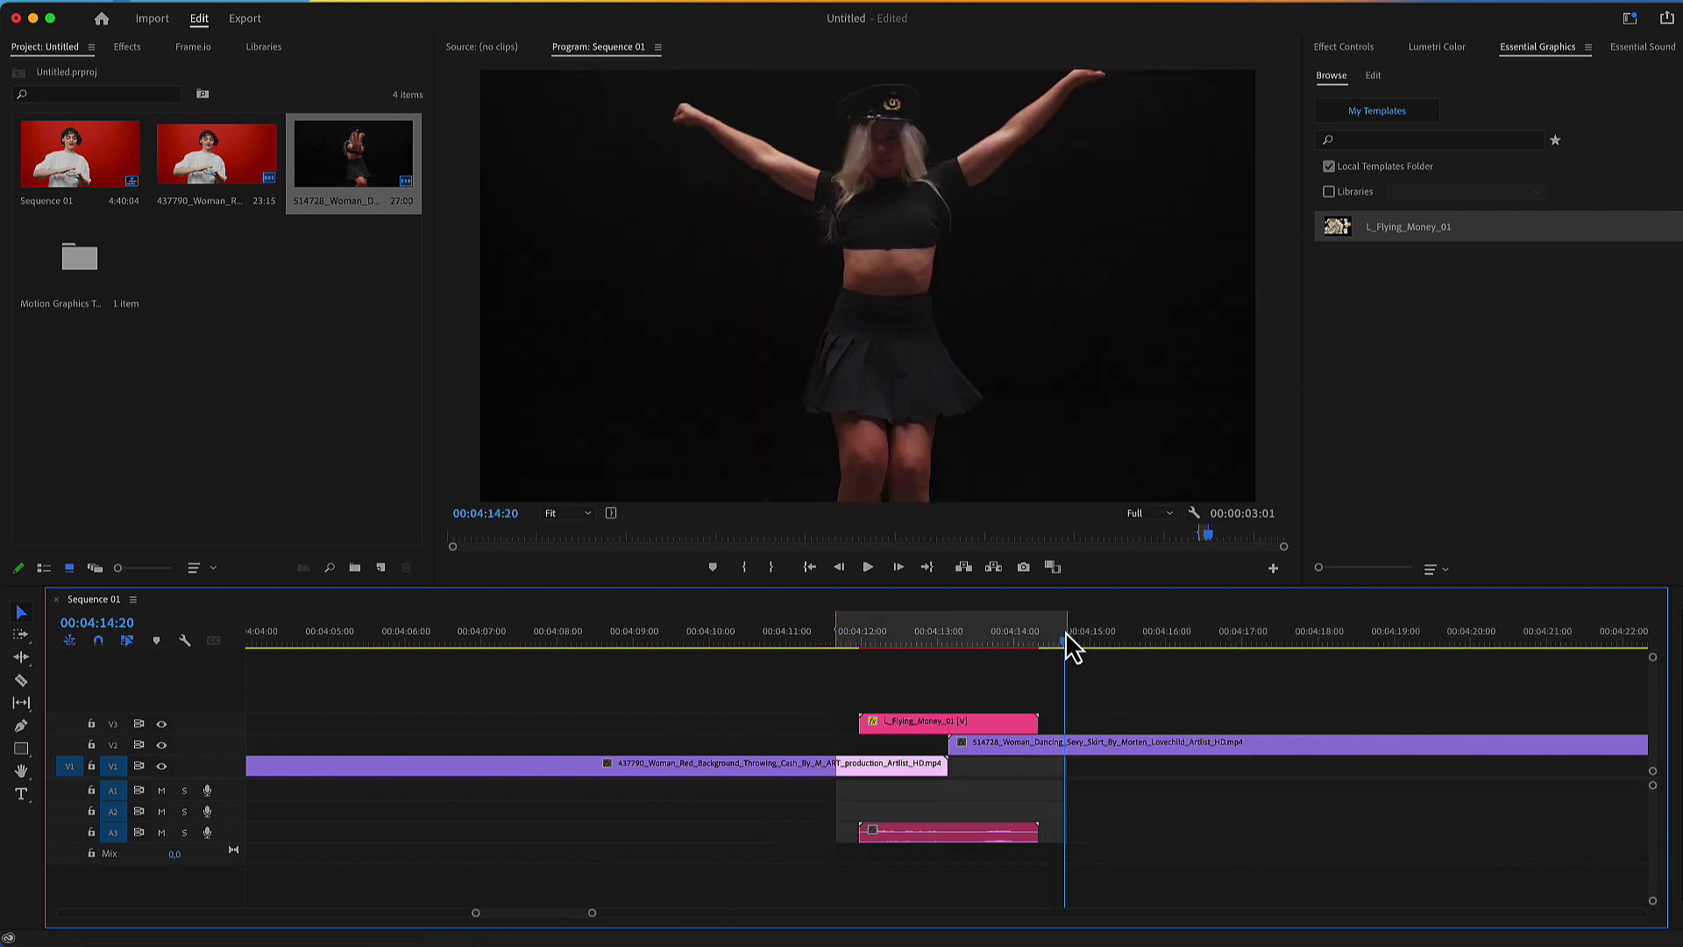
key(Return)
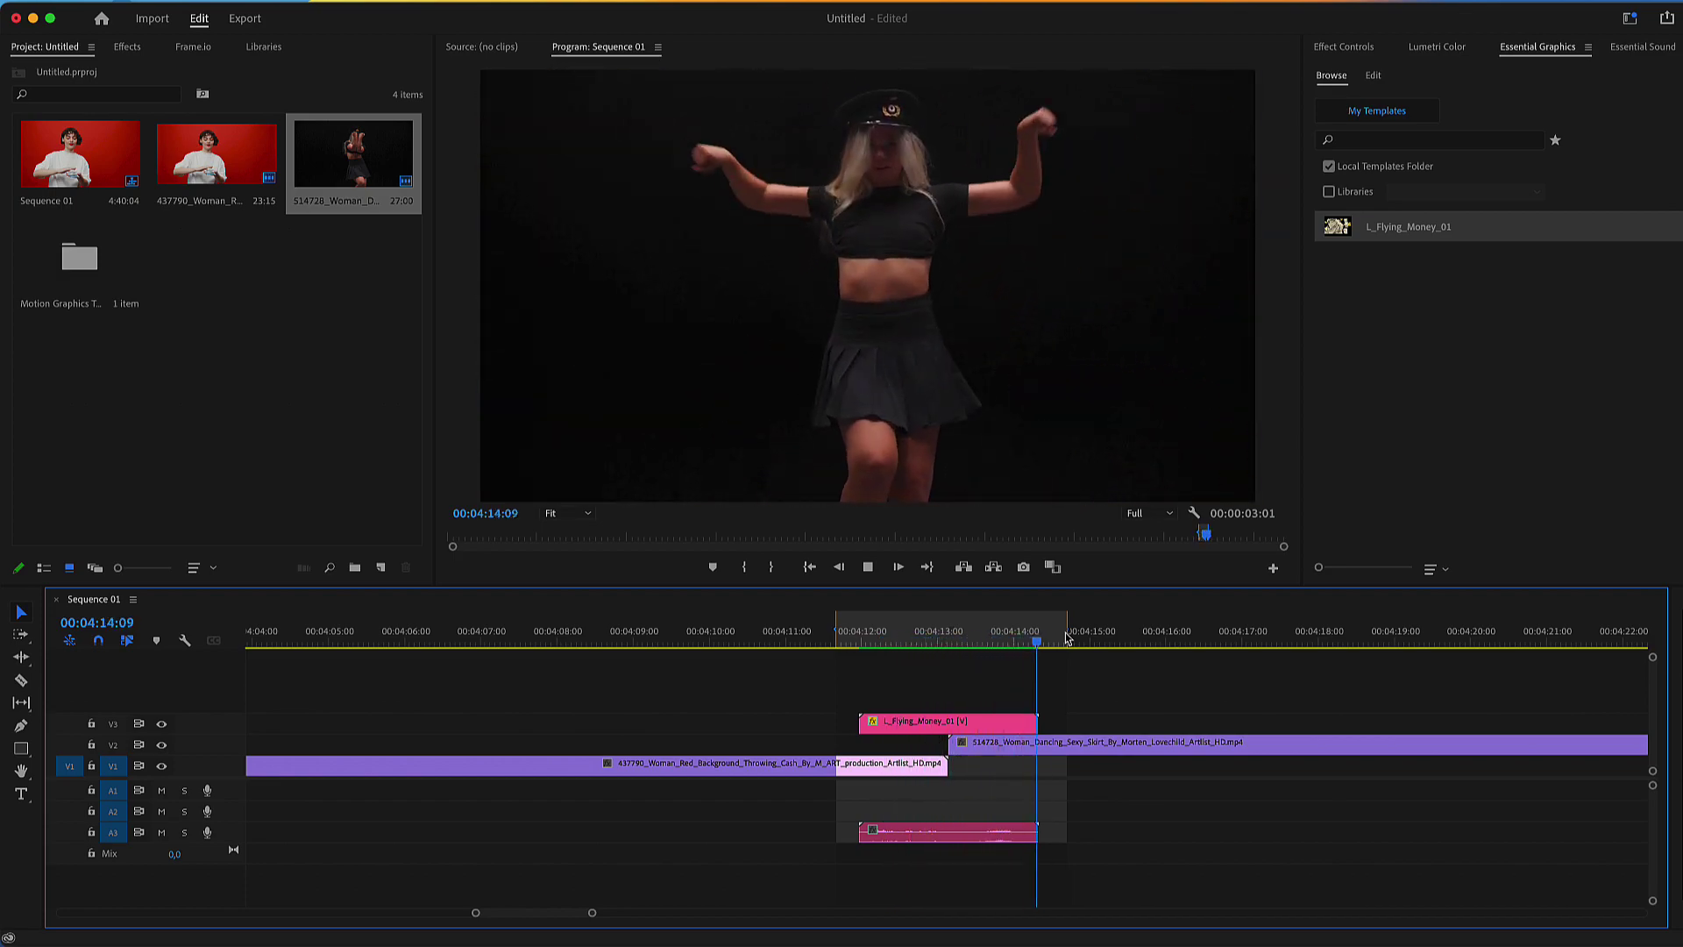
Play back the transition, park at 00:04:13:04 and select the Flying_Money clip on V3.
click(846, 639)
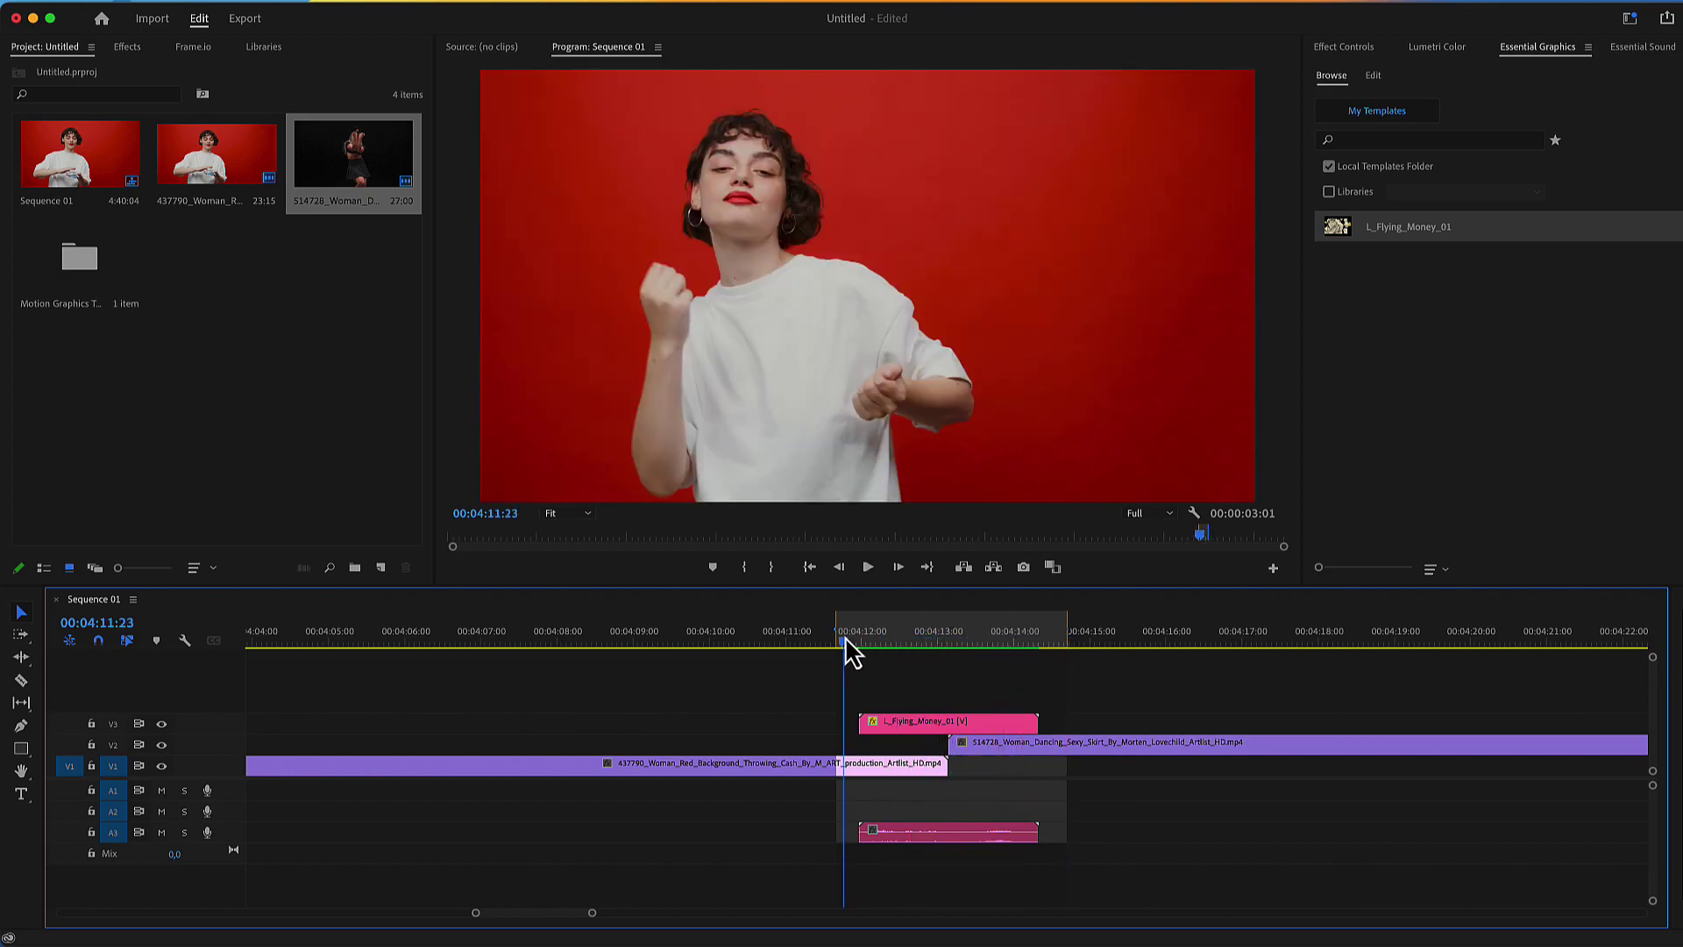
key(space)
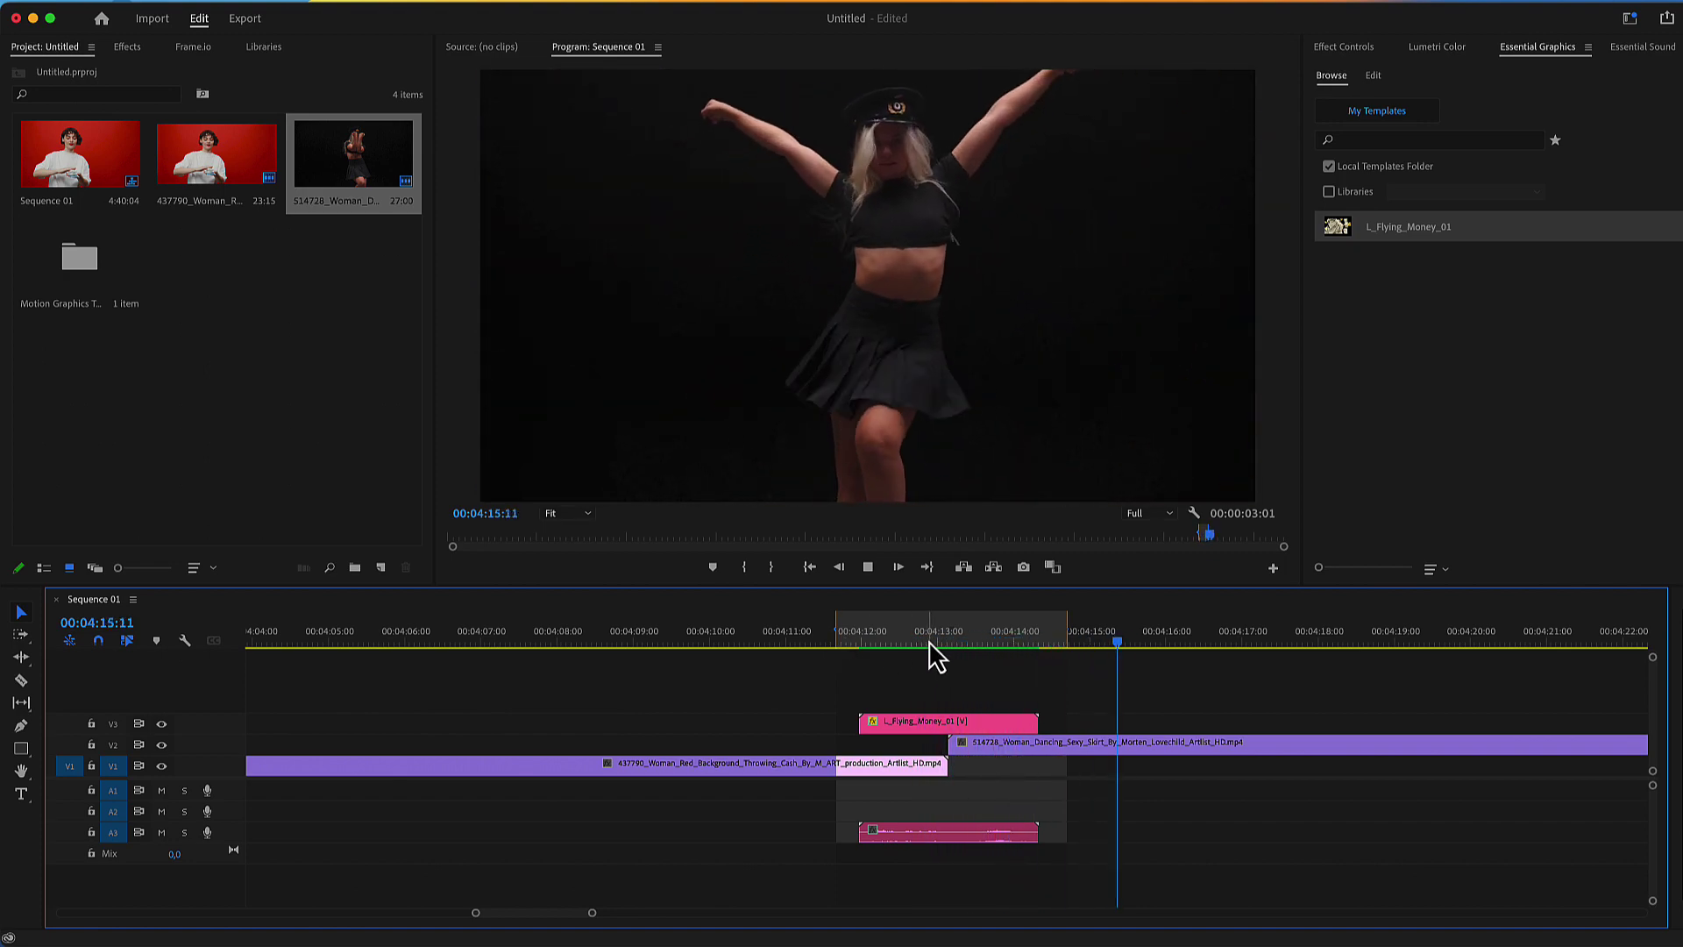
drag(929, 643, 950, 643)
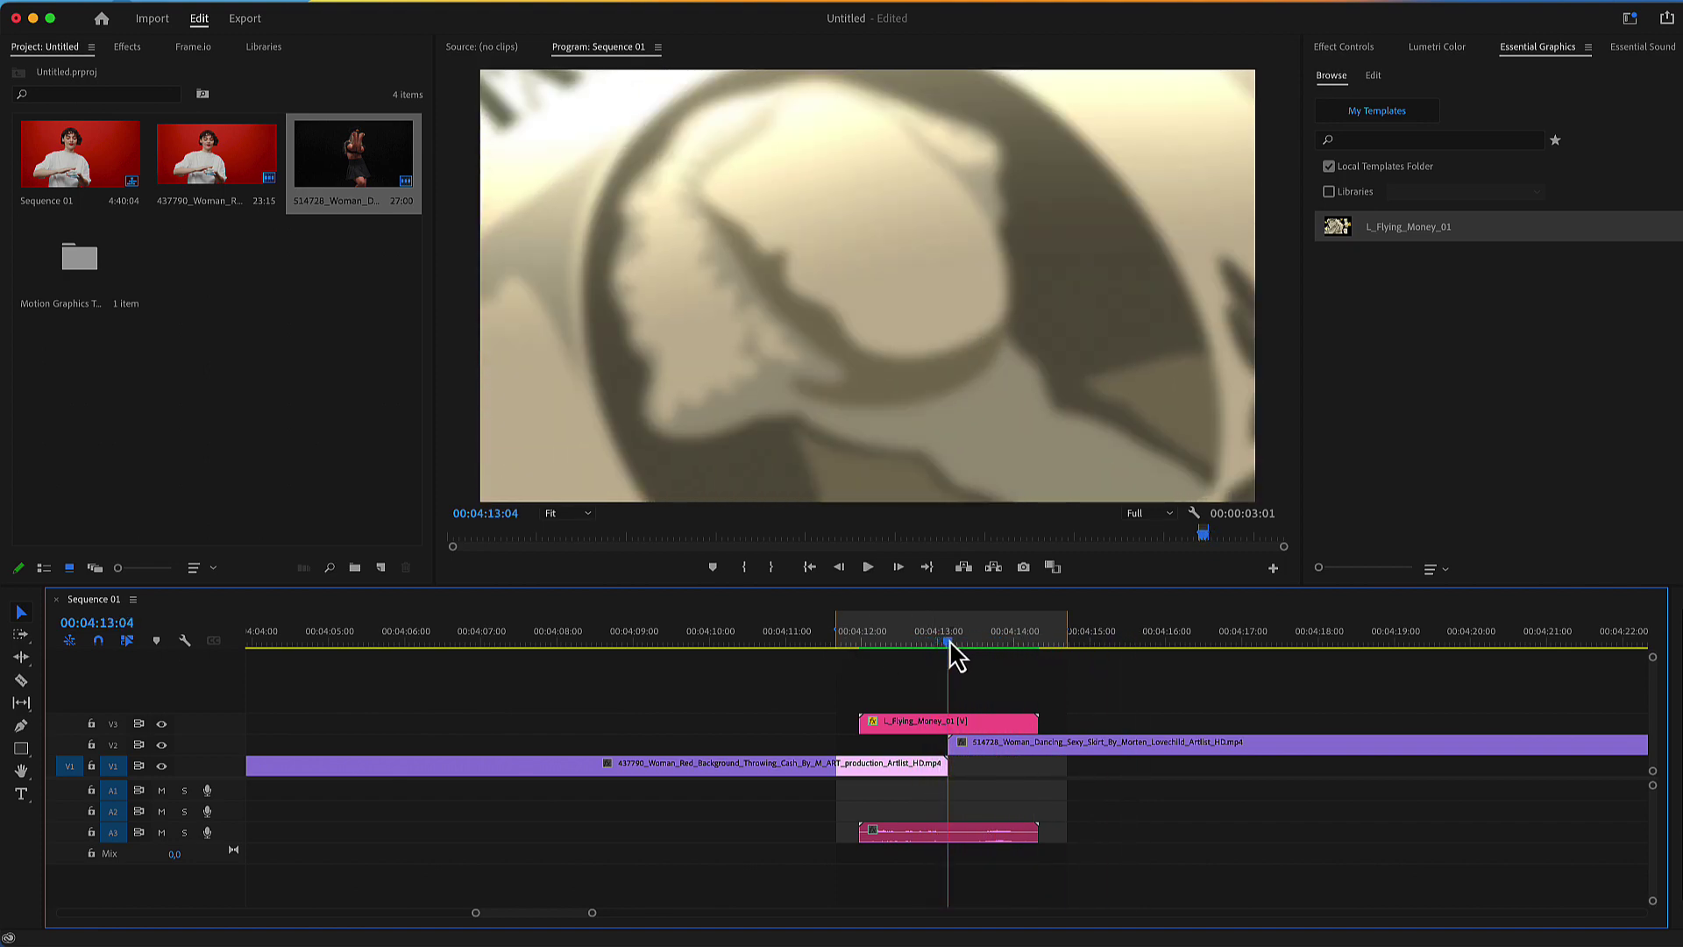
click(916, 728)
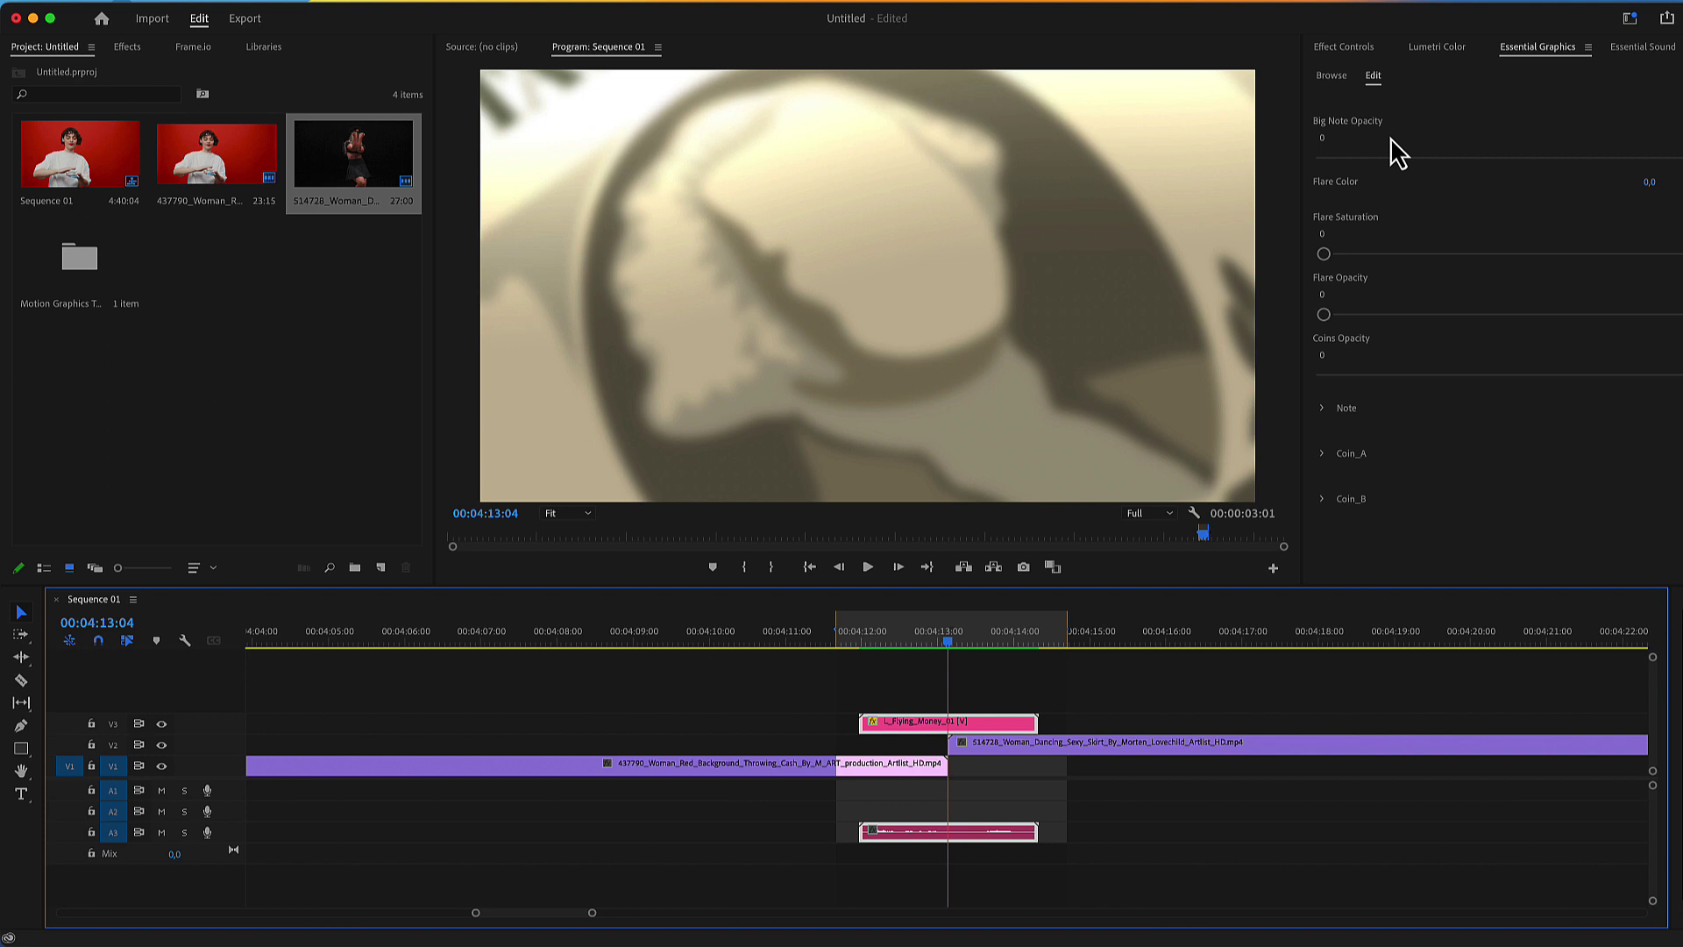
Set Big Note Opacity to 0 and step back a frame to see the flying money.
drag(1559, 158, 1324, 158)
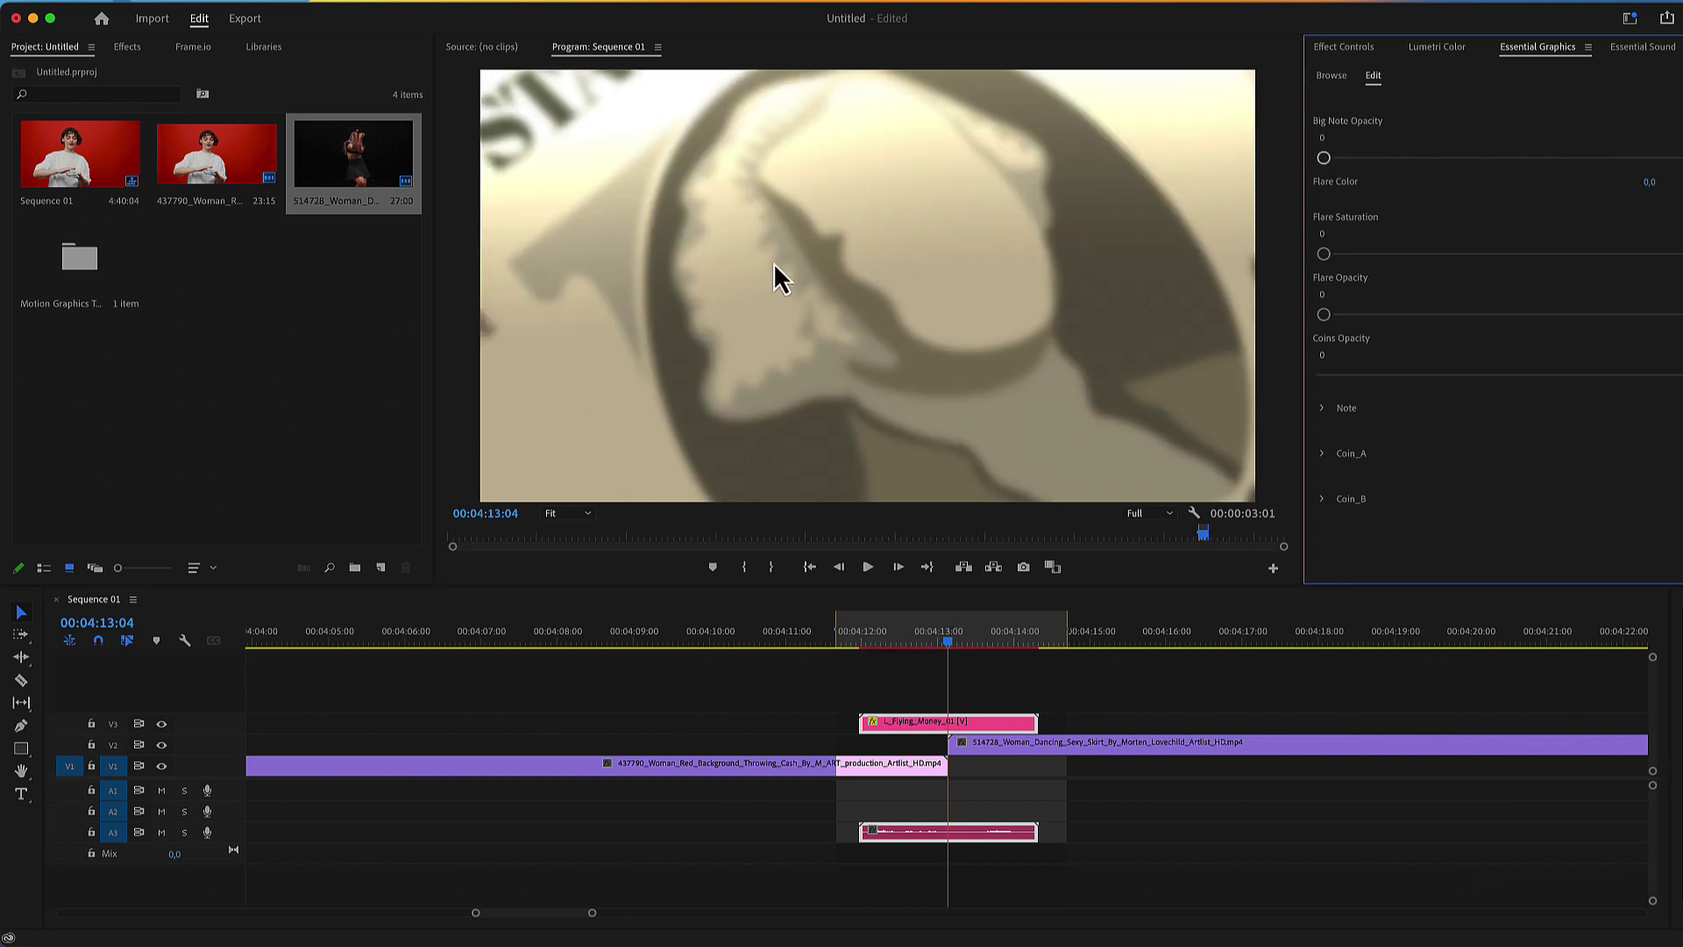
click(995, 606)
key(Left)
key(Left)
key(Left)
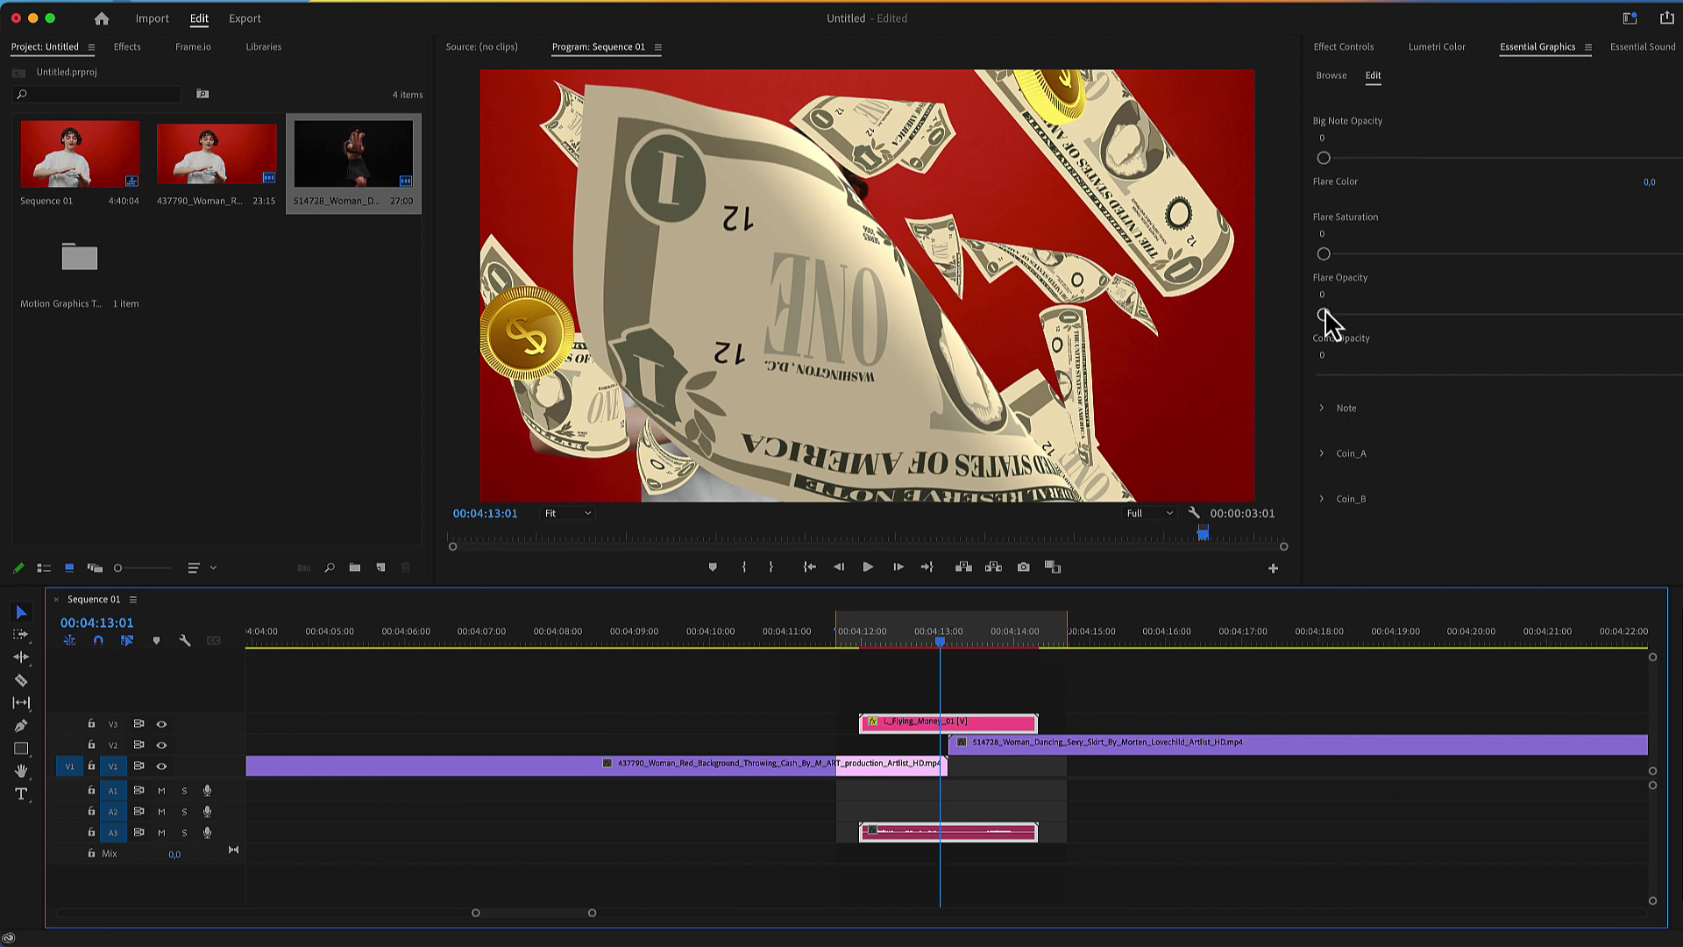
Set Flare Opacity to 69, boost saturation, turn Flare Color to 208.4° purple, Coins Opacity 29.
drag(1324, 313, 1587, 315)
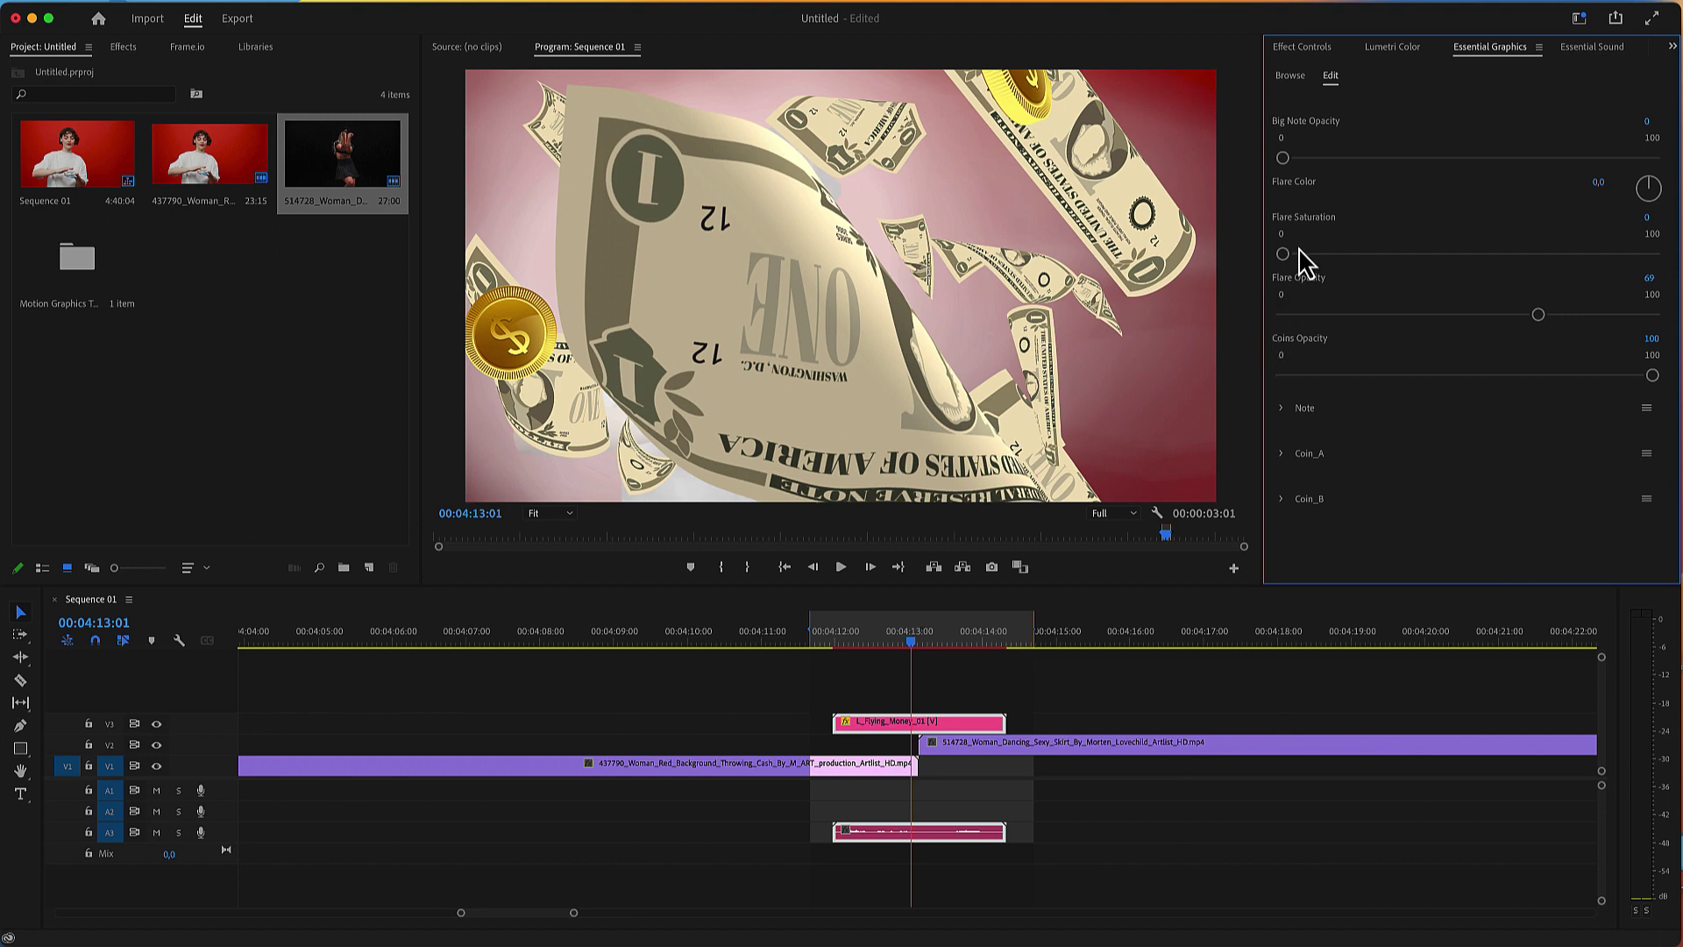
drag(1282, 255, 1592, 269)
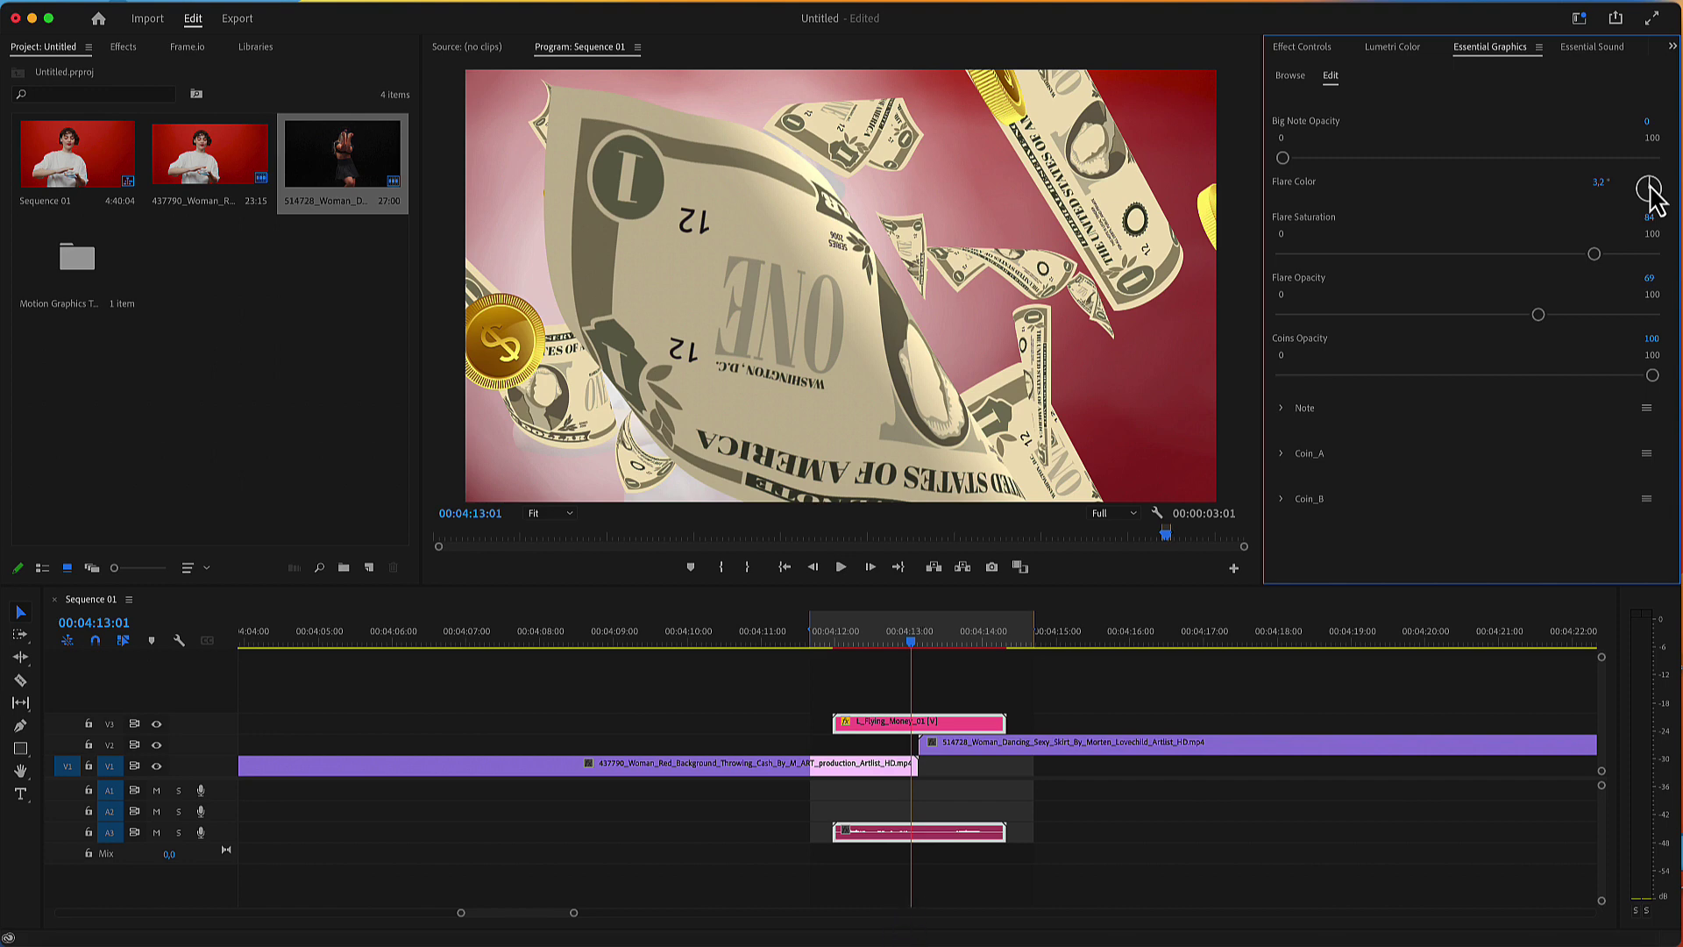
drag(1651, 195, 1643, 210)
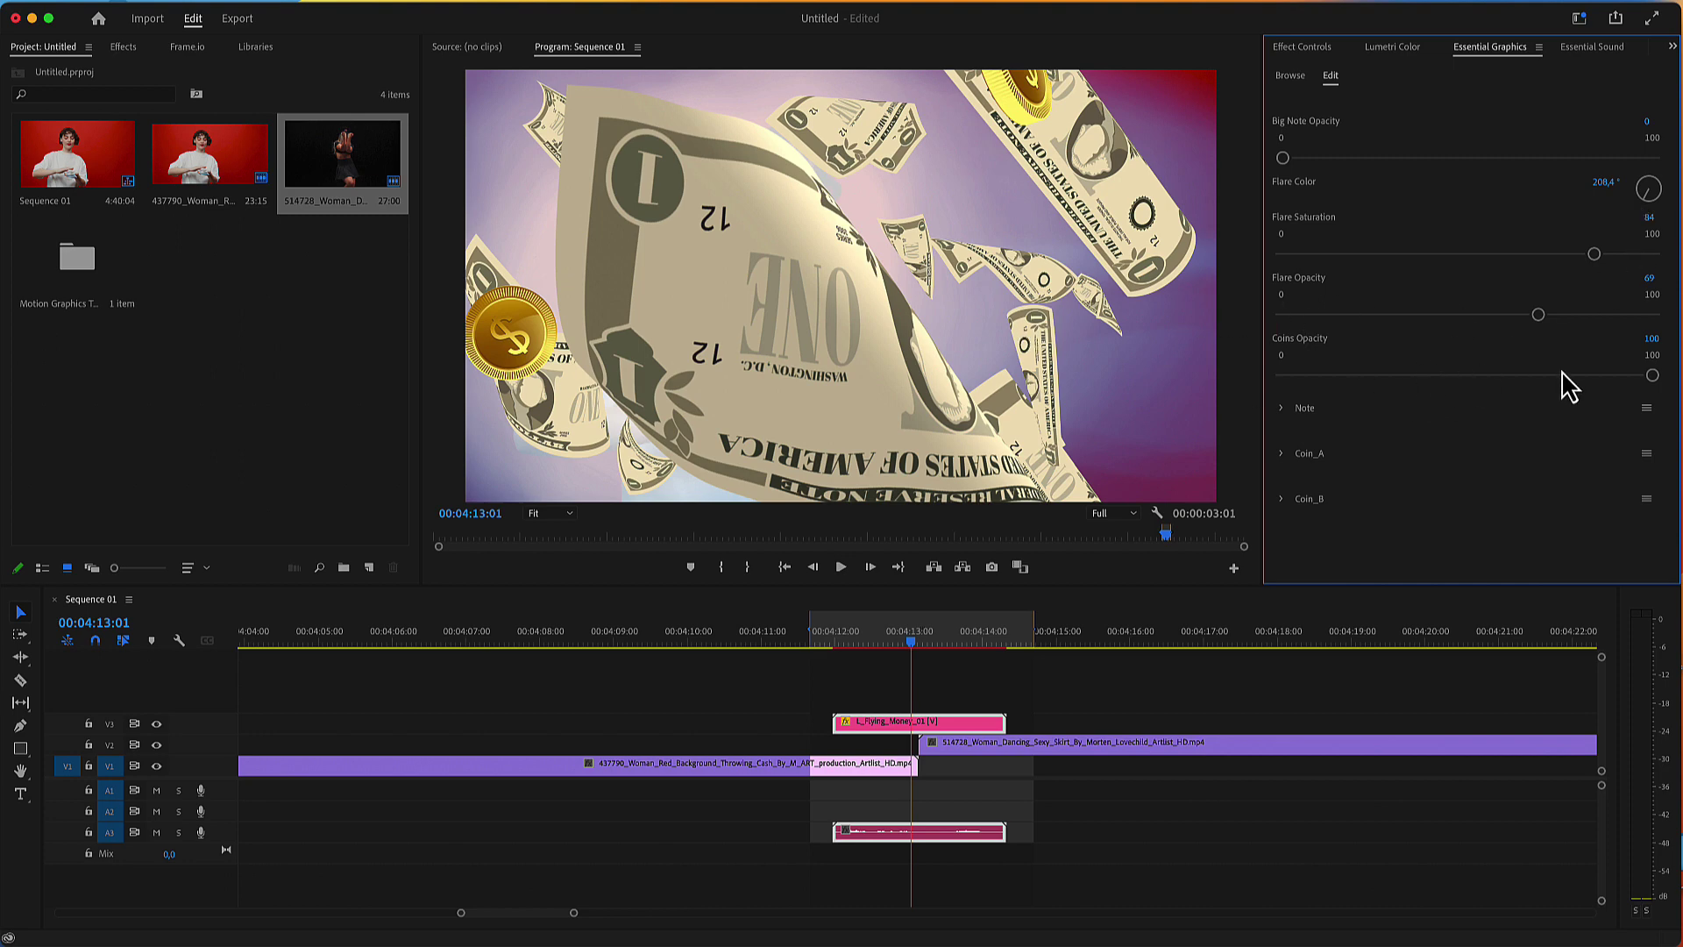
drag(1652, 375, 1674, 403)
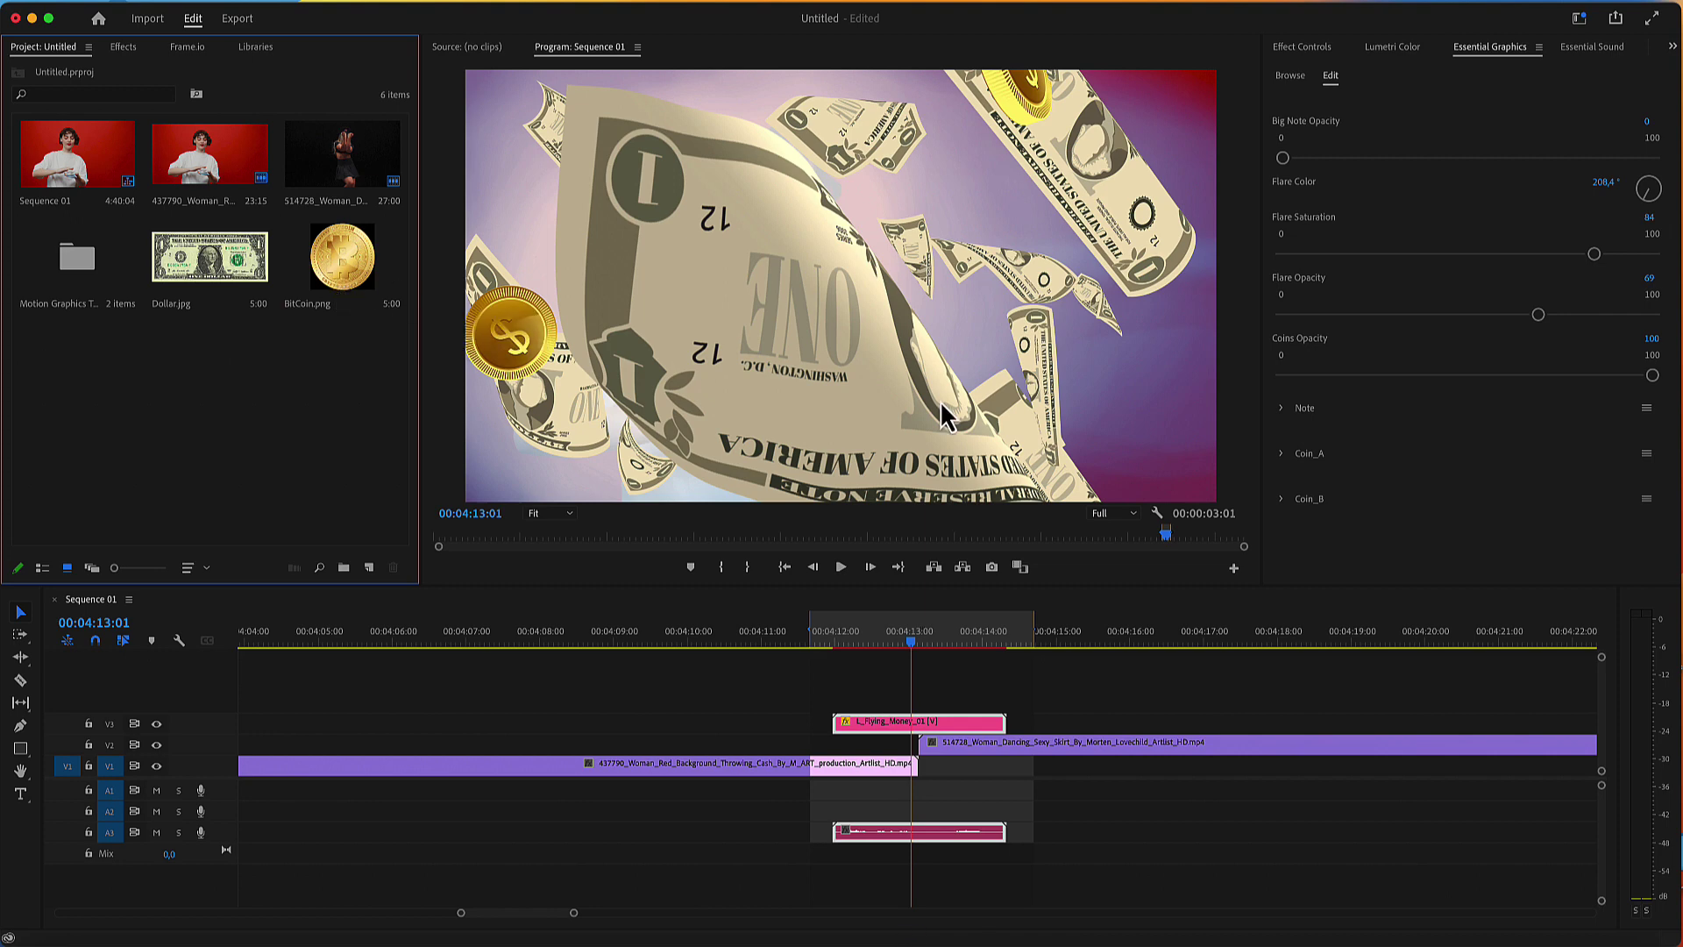
Expand Note and drop Dollar.jpg from the Project panel into its media slot.
click(1289, 427)
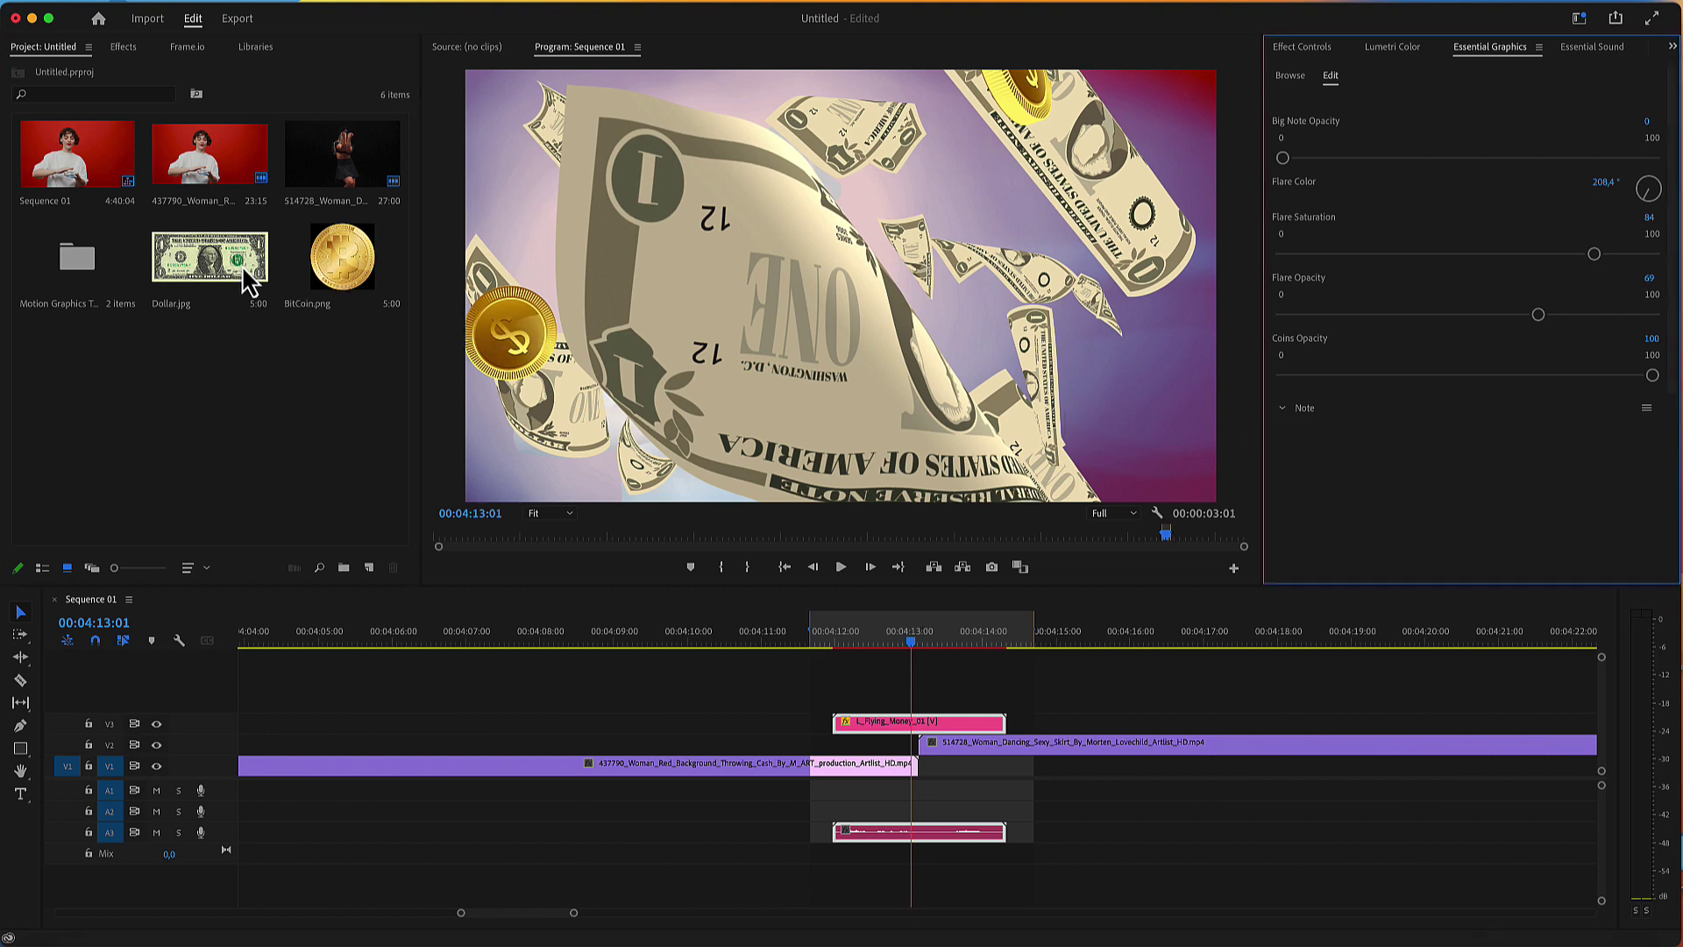
drag(244, 278, 1384, 489)
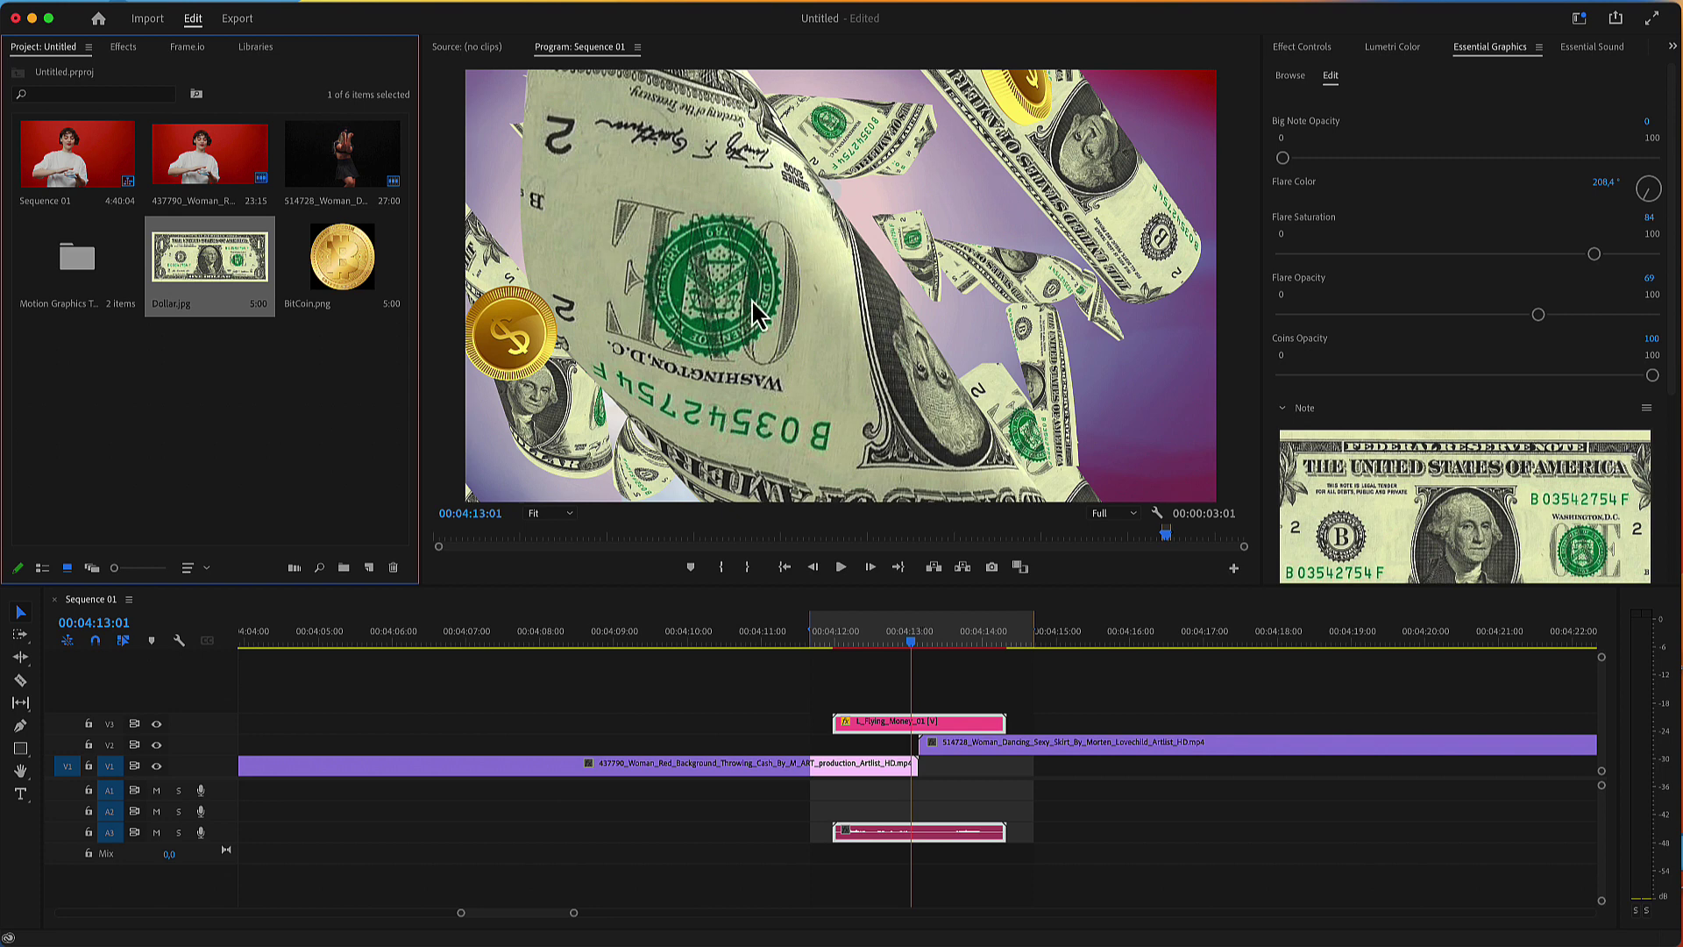
Scale down the Dollar.jpg inside the Note graphic so the whole bill shows, then collapse Note.
double_click(1357, 513)
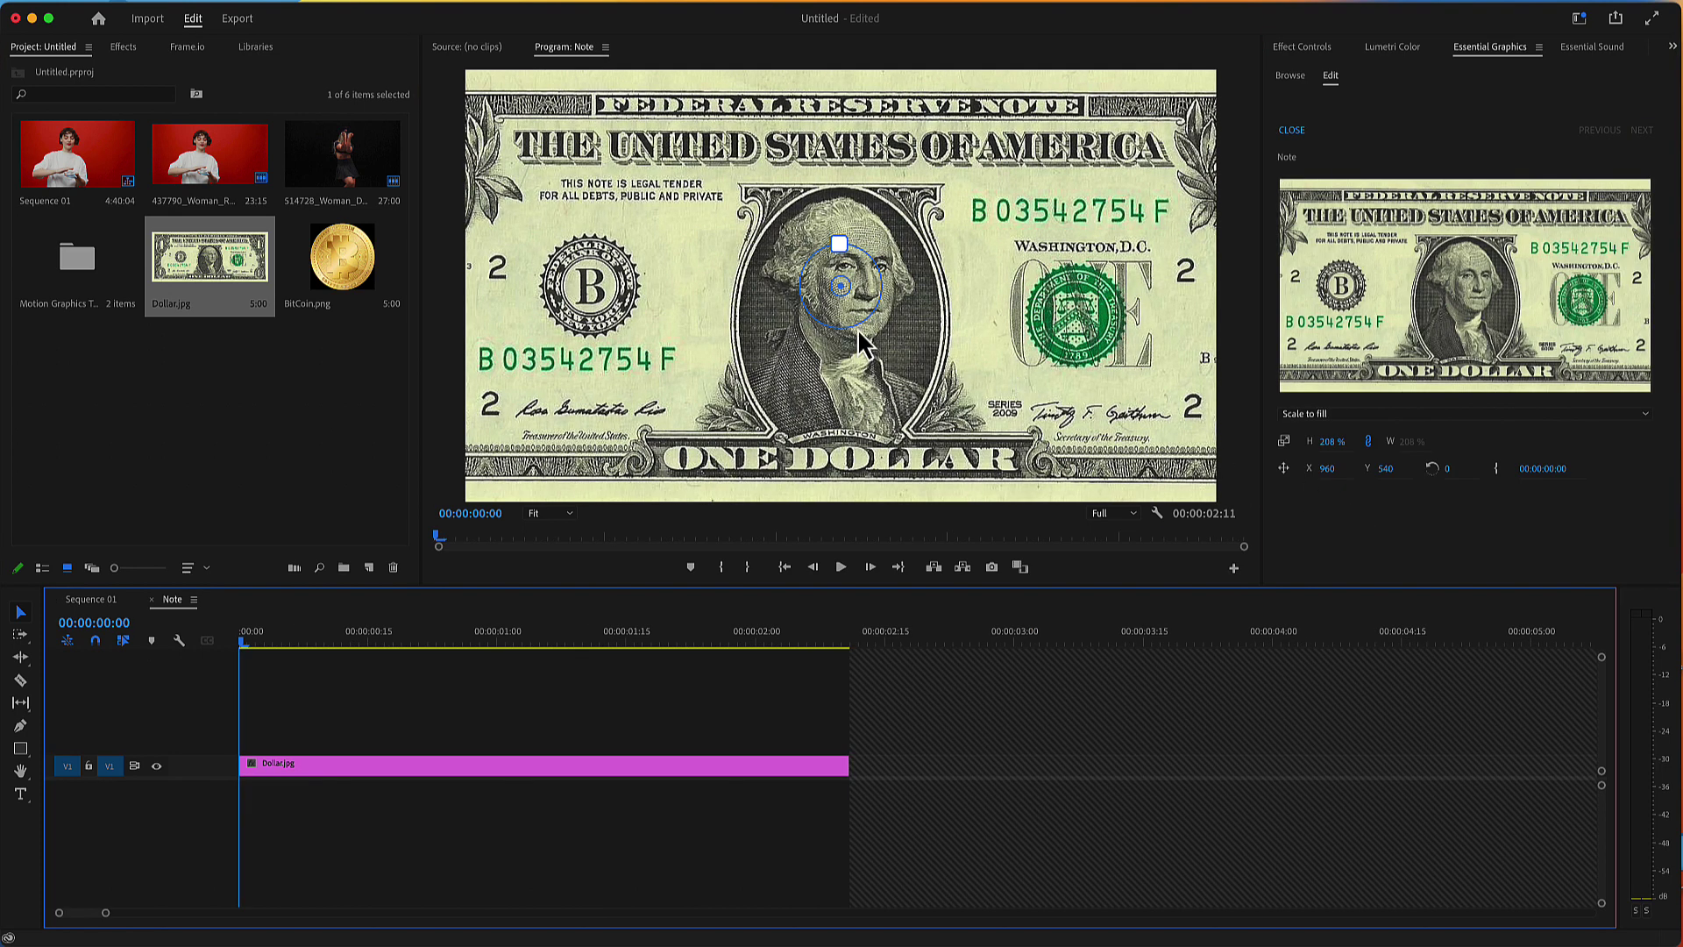
drag(838, 258, 831, 282)
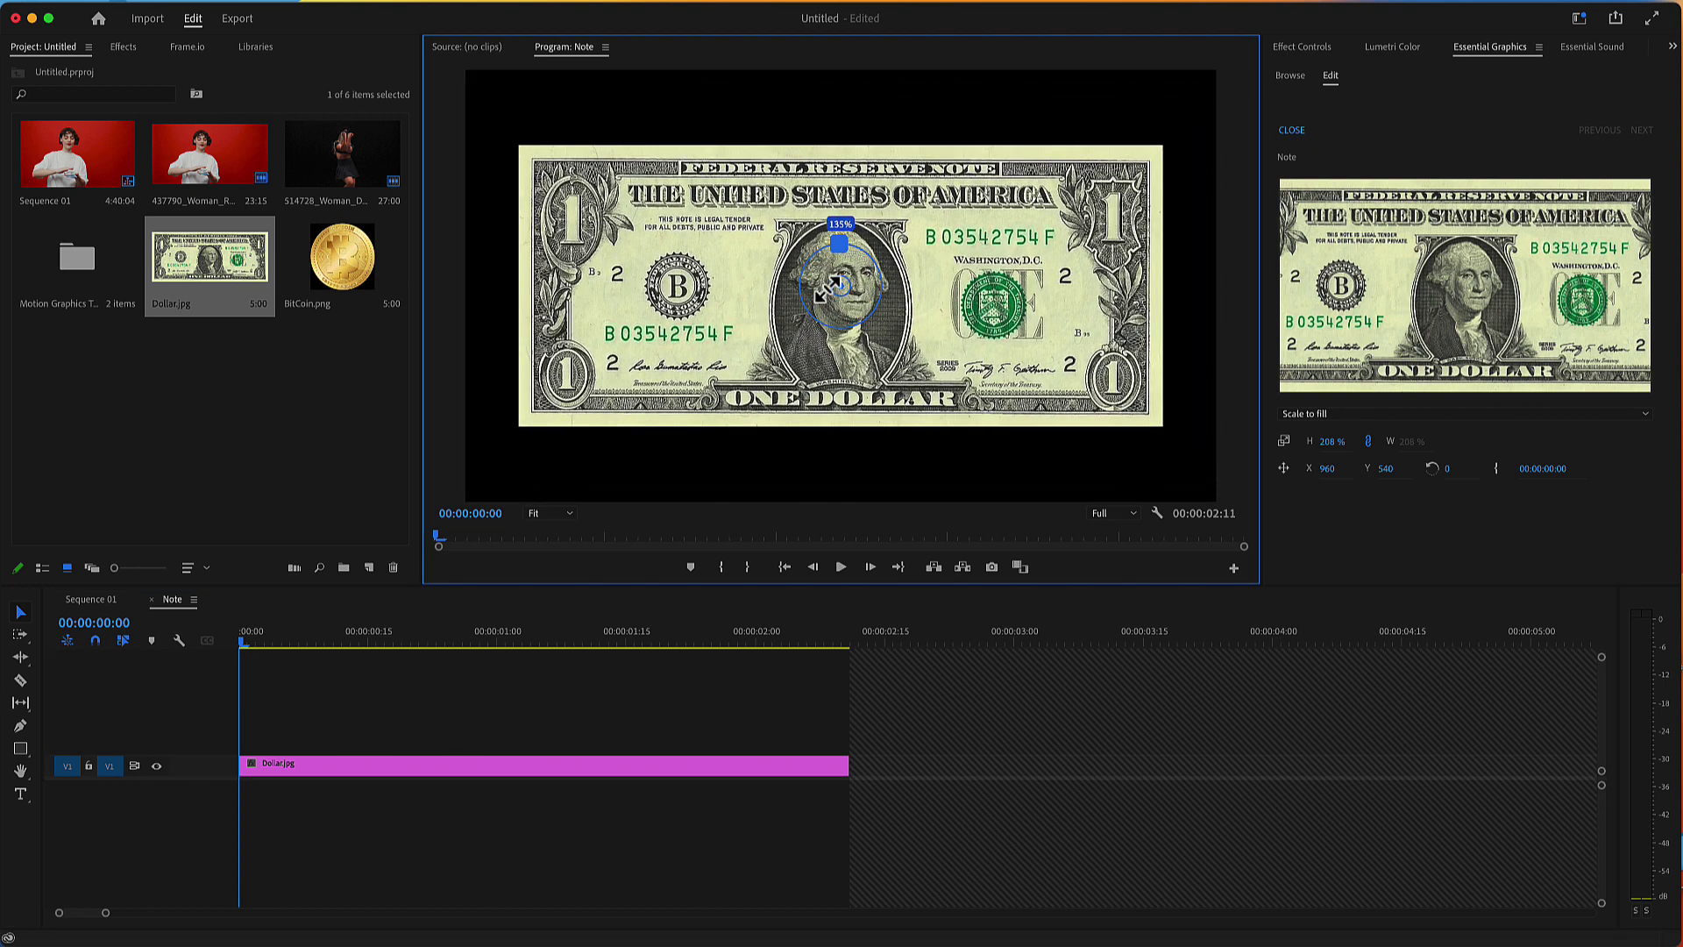
click(1292, 130)
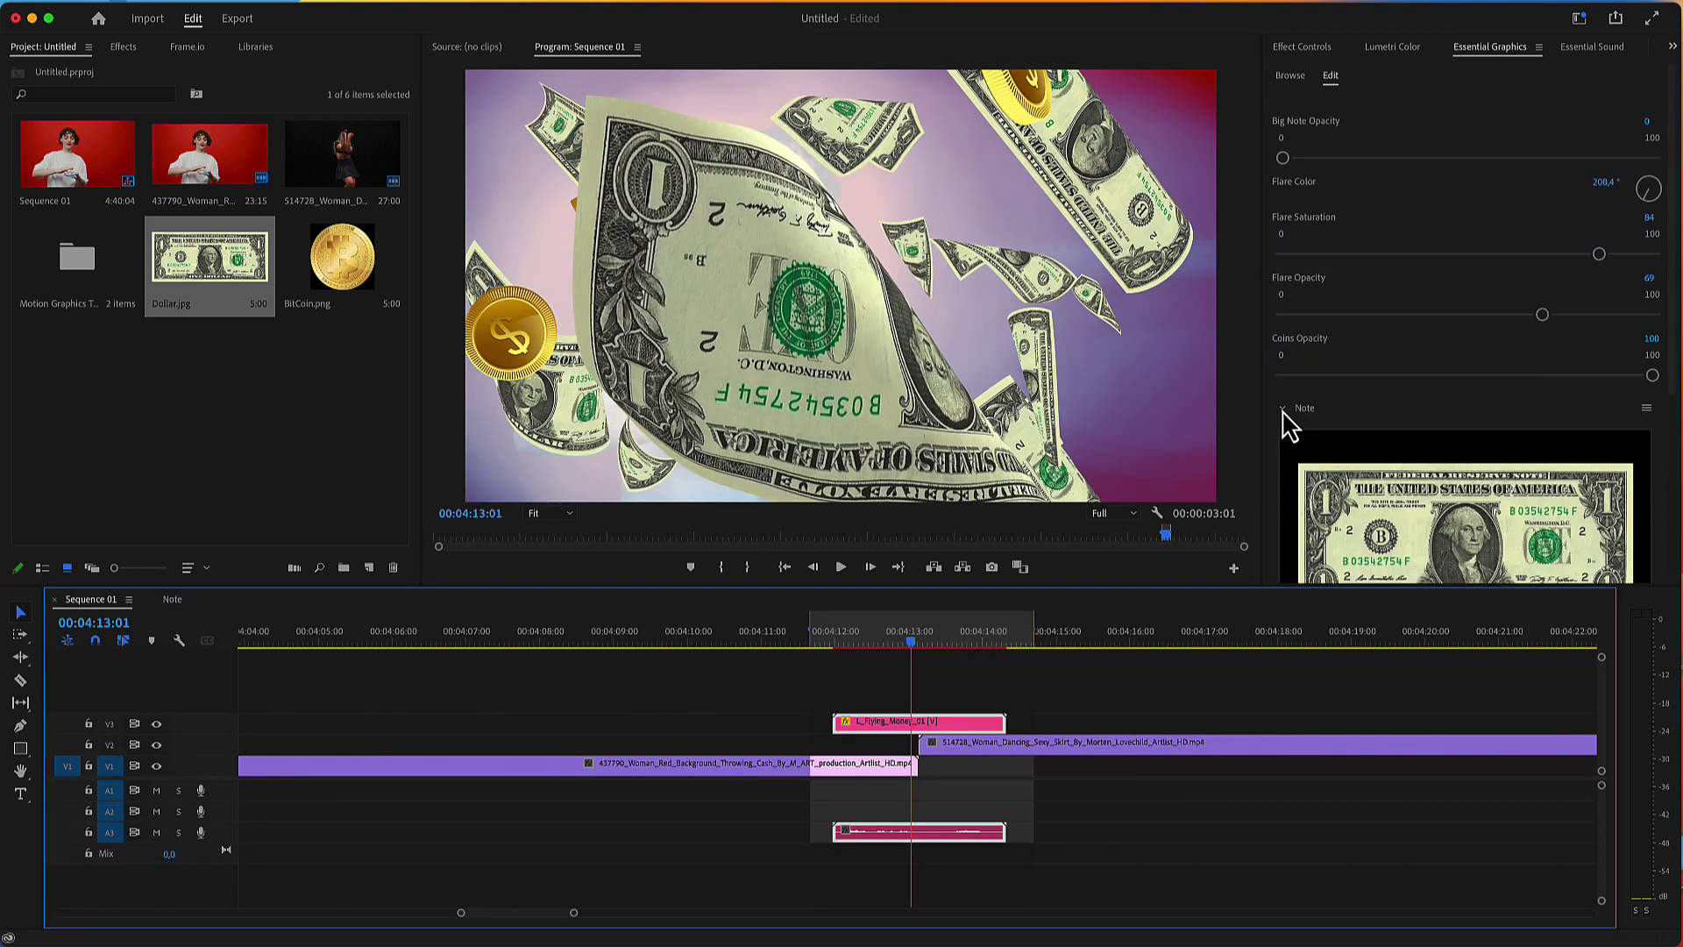
click(1282, 408)
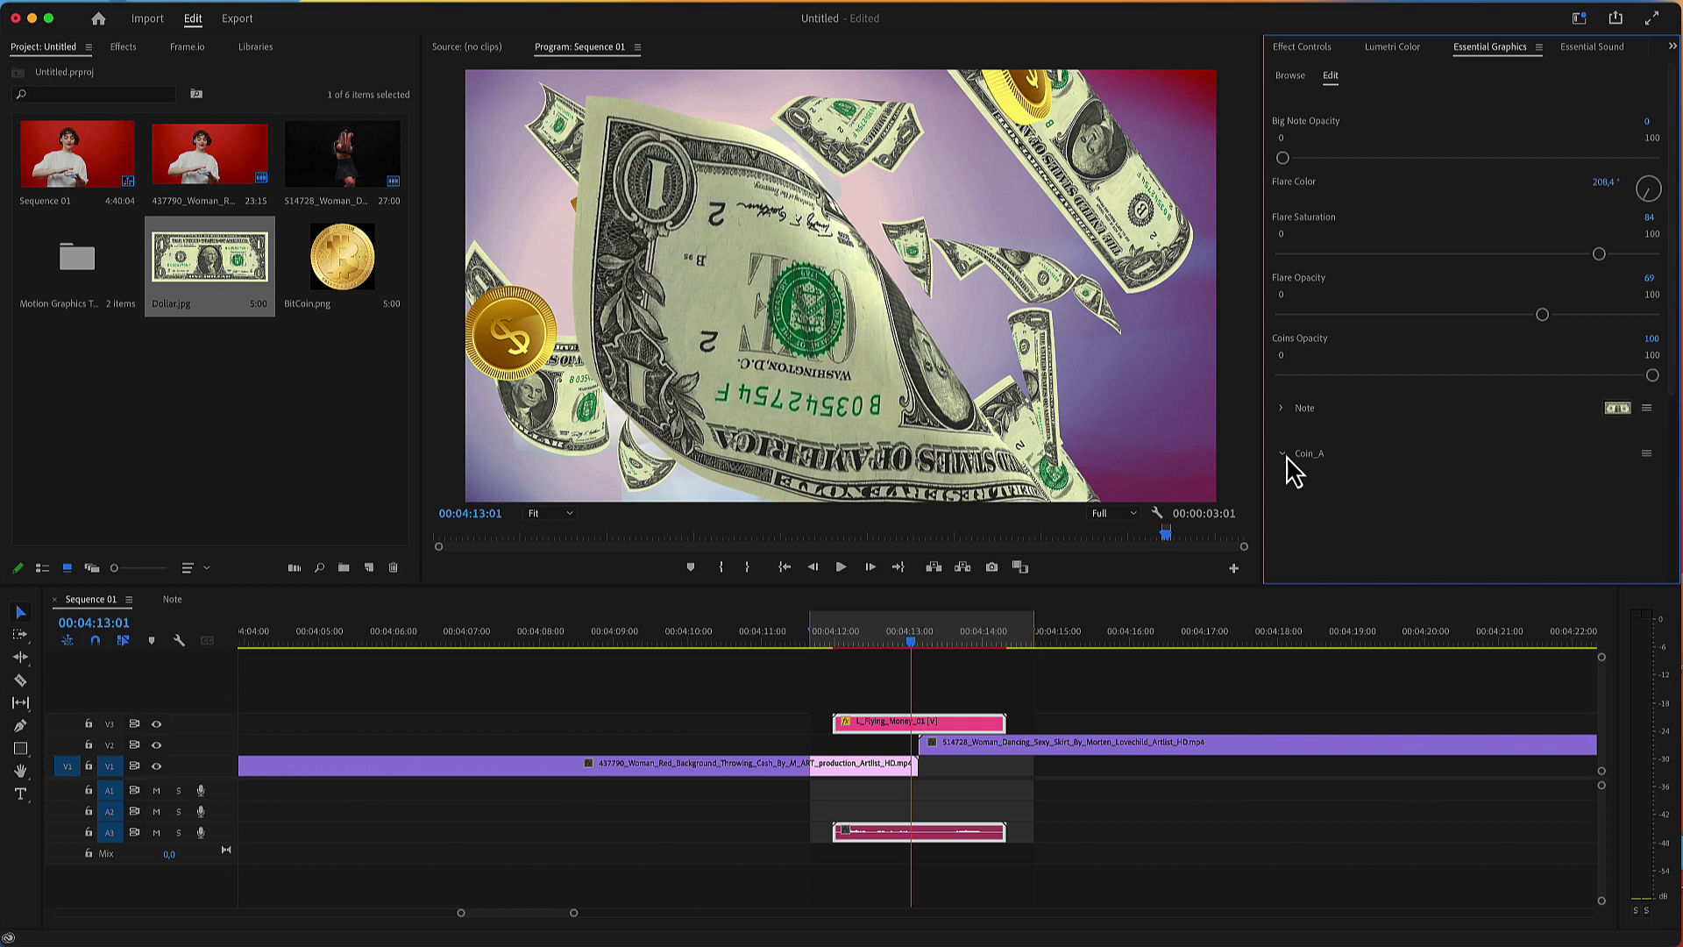
Put BitCoin.png into both the Coin_A and Coin_B image slots.
drag(346, 290, 1394, 528)
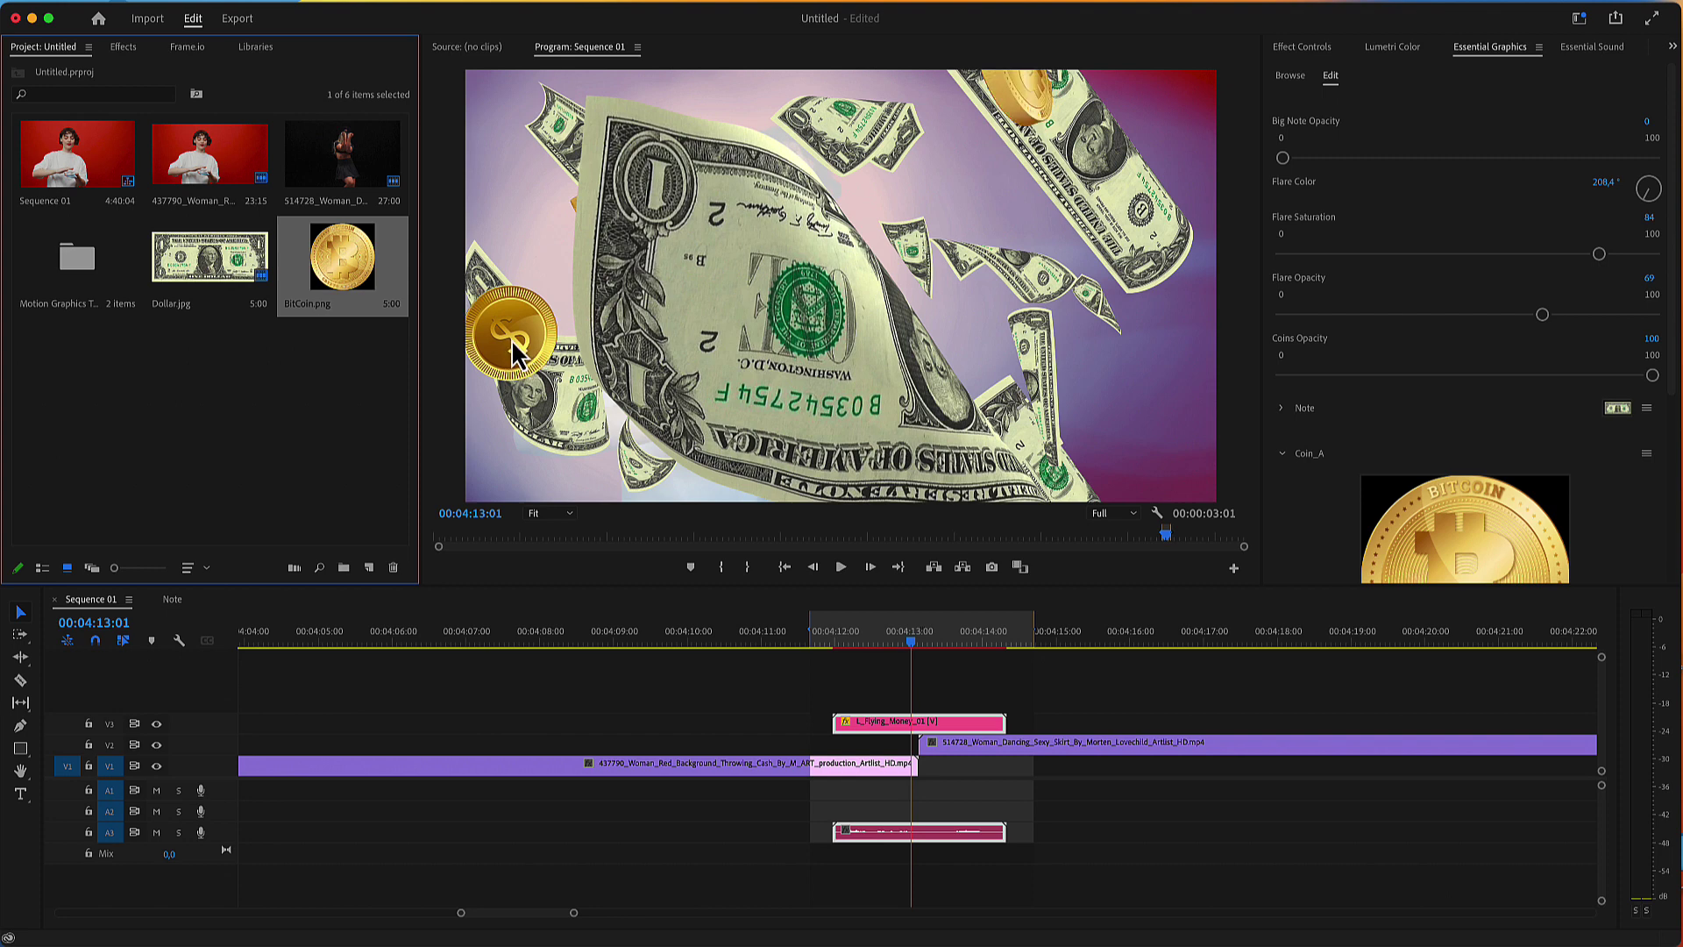
scroll(1427, 408, down, 3)
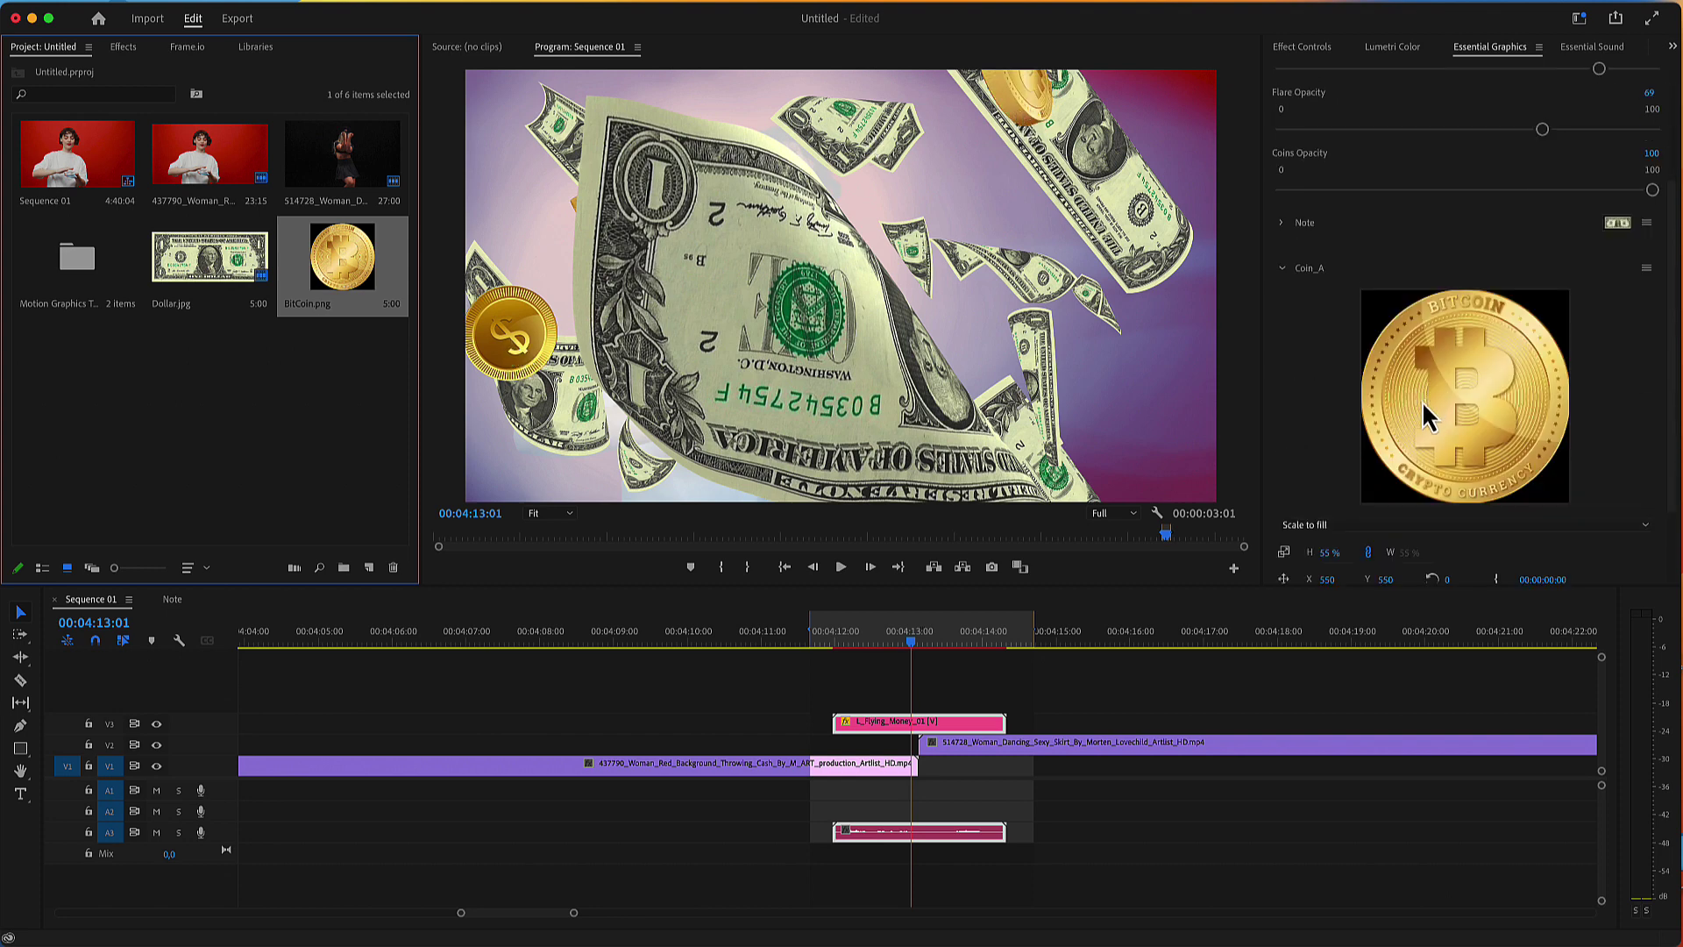
click(1290, 166)
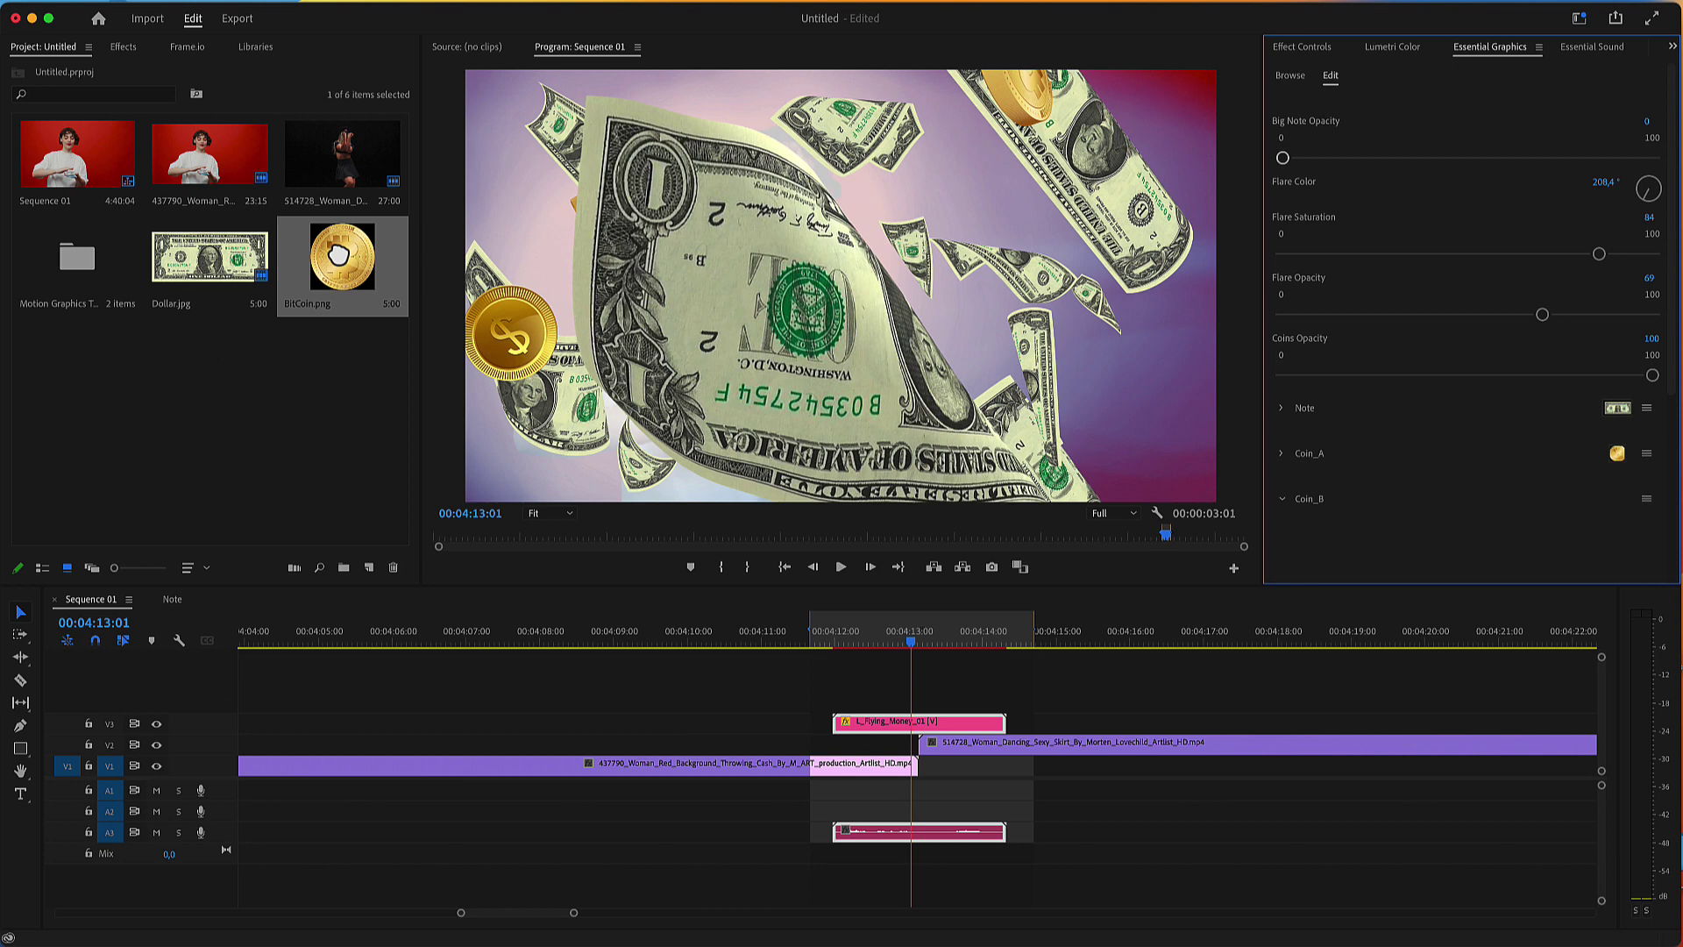
drag(342, 255, 1400, 553)
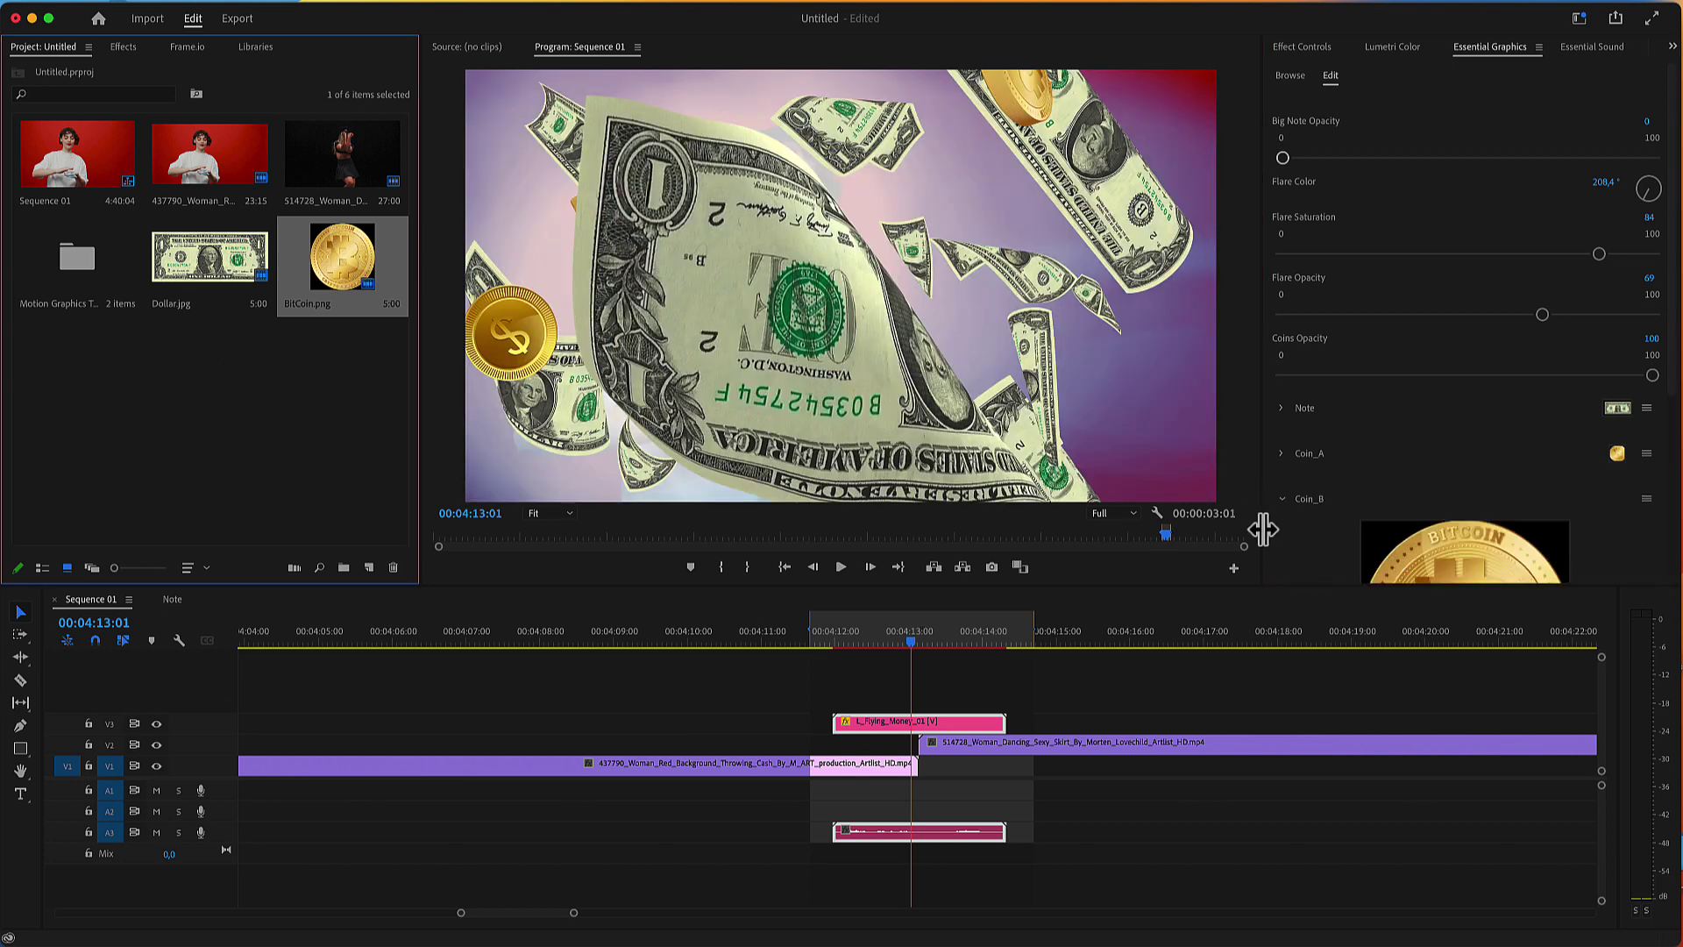